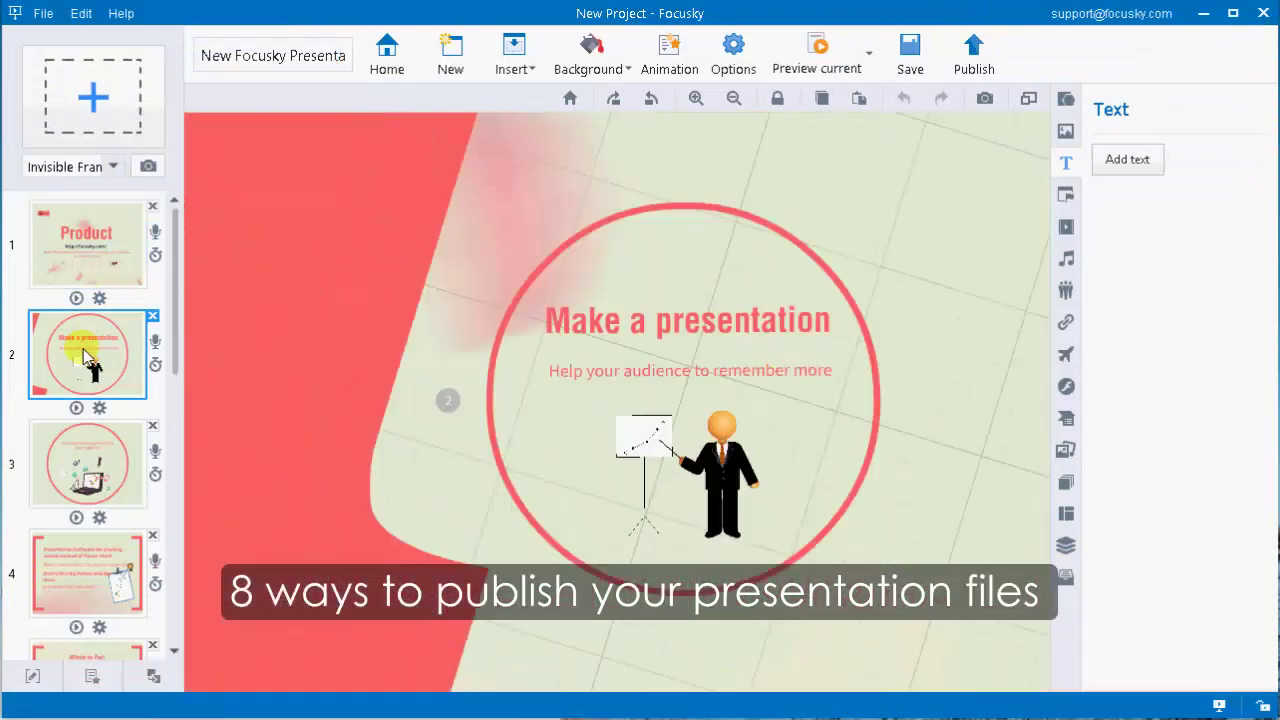
Show the 'Product' title slide on the canvas by selecting the first slide thumbnail
{"action": "left_click", "coordinate": [78, 250]}
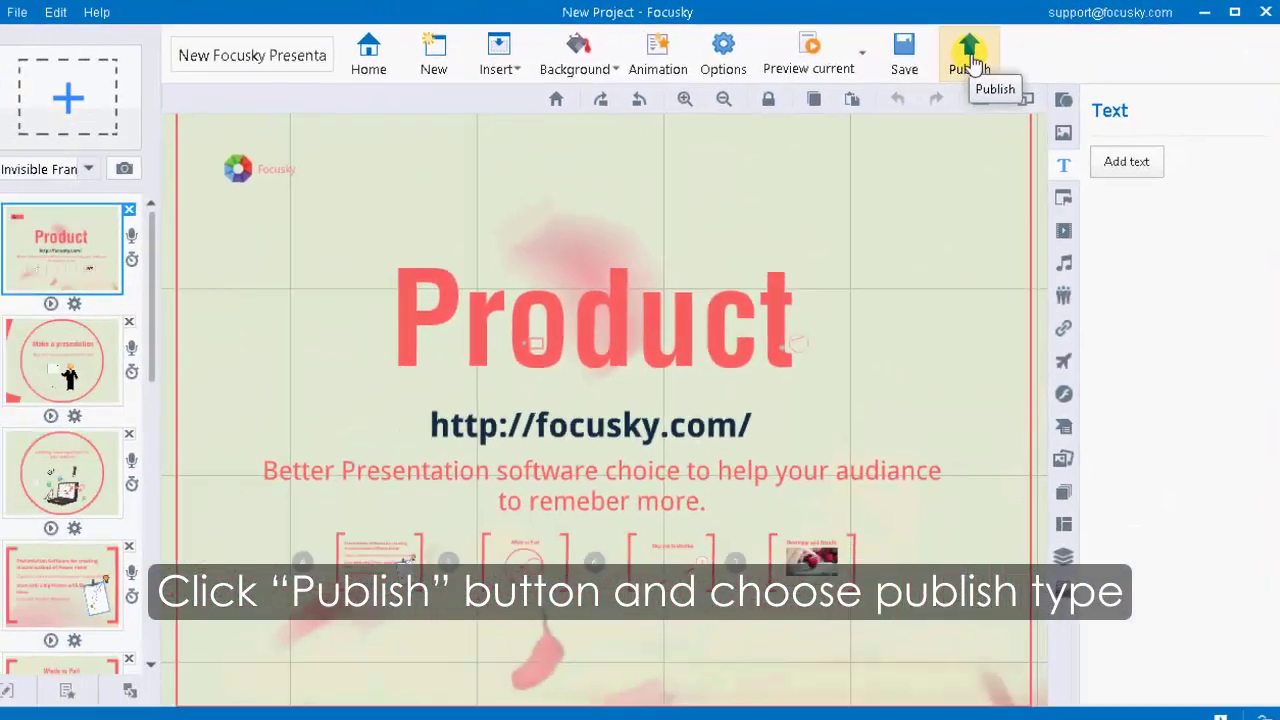
Start a Publish to Cloud for 'Product' with the category set to Business & Finance
{"action": "left_click", "coordinate": [975, 55]}
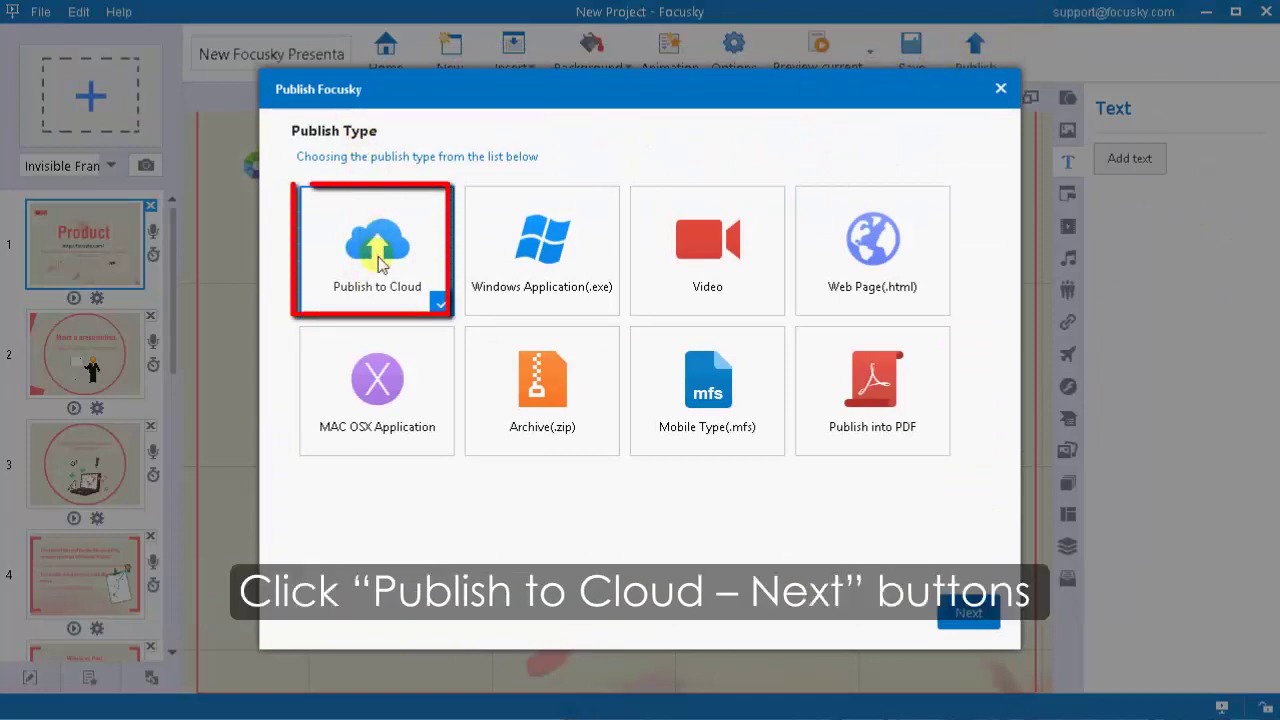
{"action": "left_click", "coordinate": [968, 612]}
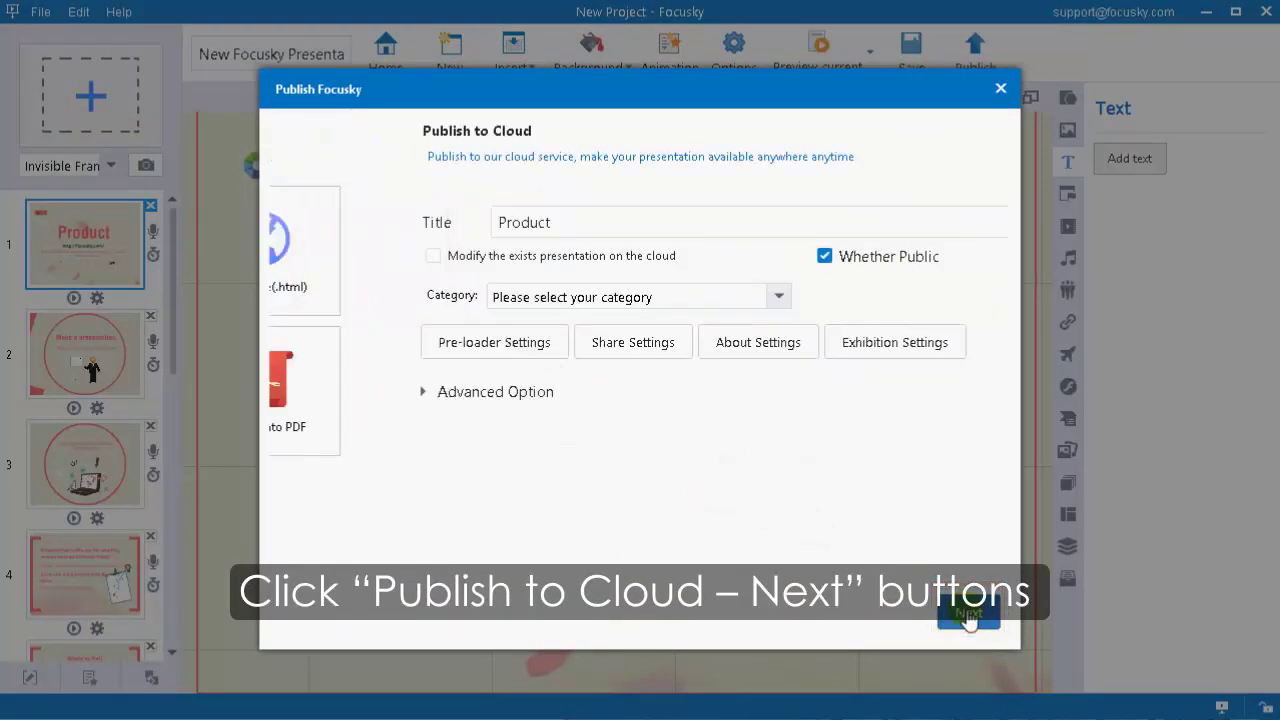
{"action": "left_click", "coordinate": [648, 296]}
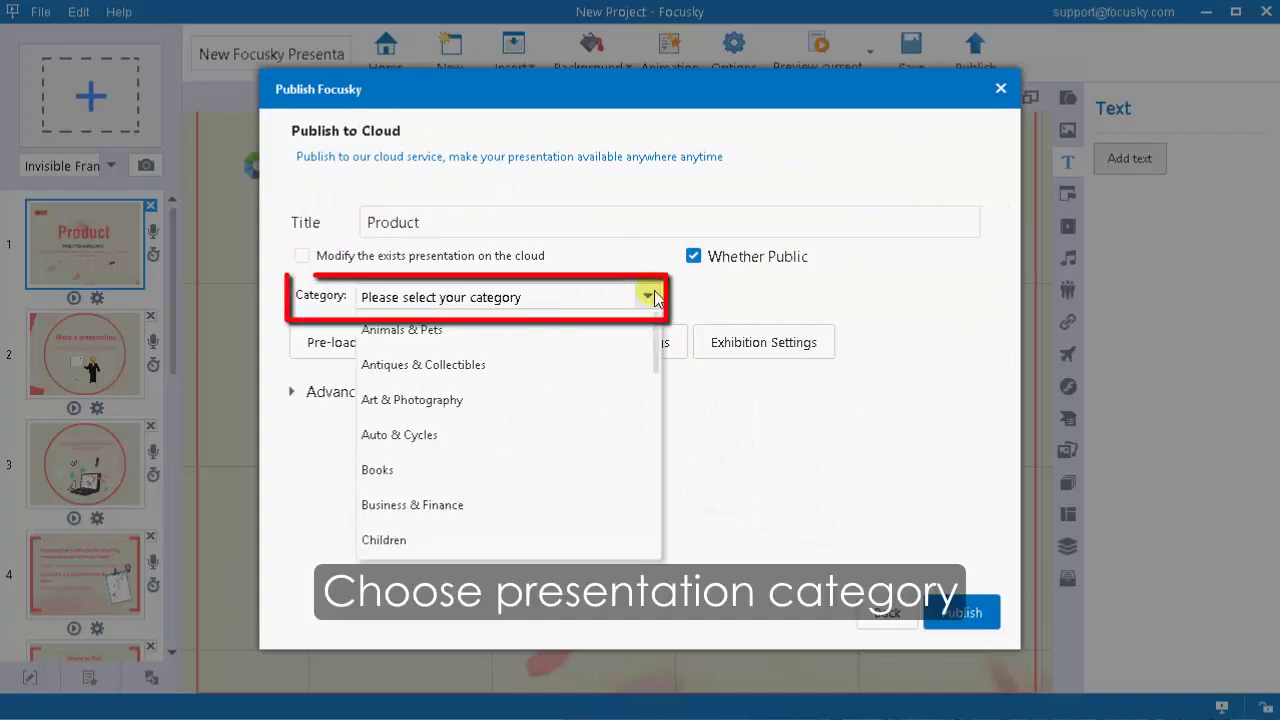
{"action": "left_click", "coordinate": [457, 503]}
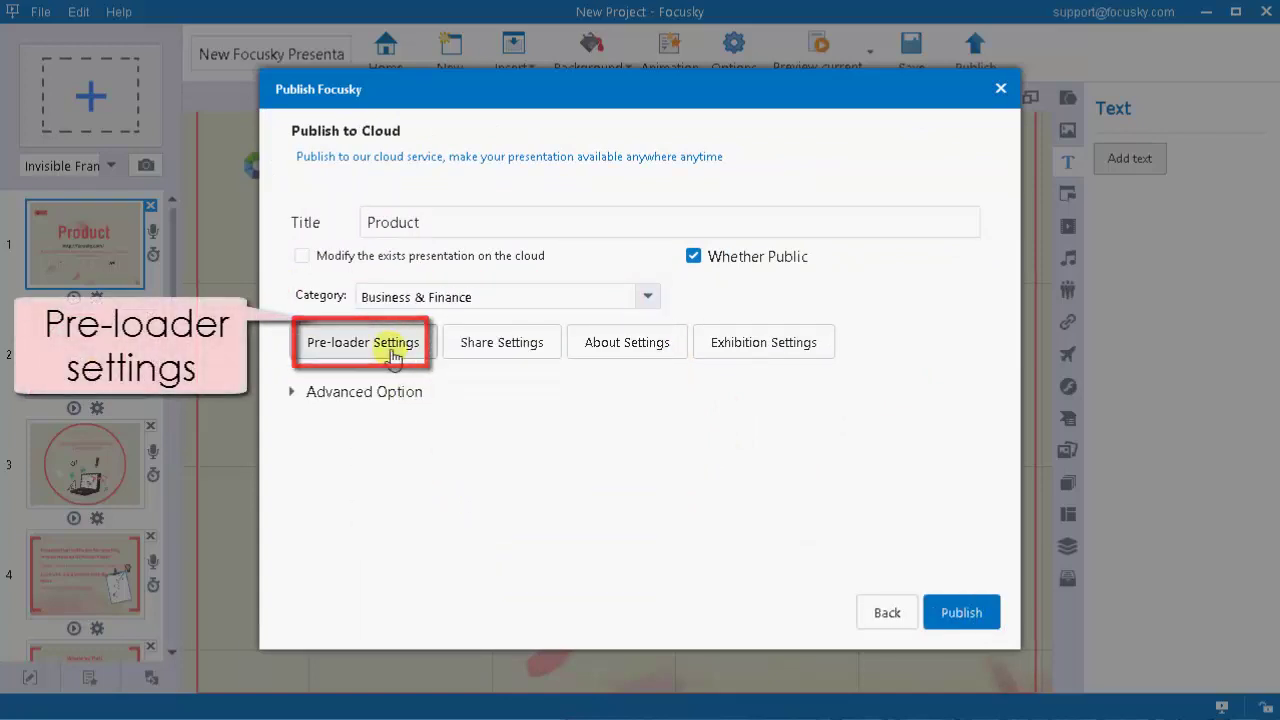
Choose the Light Blue pre-loader style and save it
{"action": "left_click", "coordinate": [330, 343]}
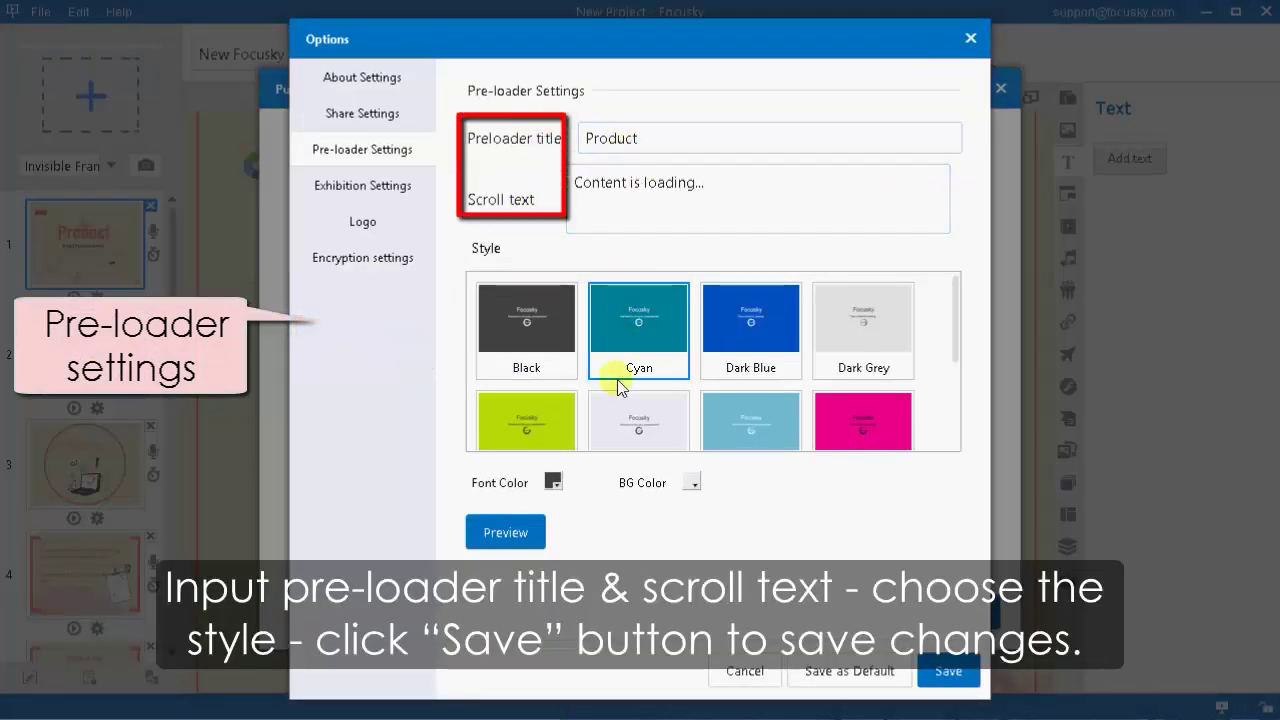
{"action": "scroll", "coordinate": [620, 393], "scroll_direction": "down", "scroll_amount": 1}
{"action": "left_click", "coordinate": [755, 393]}
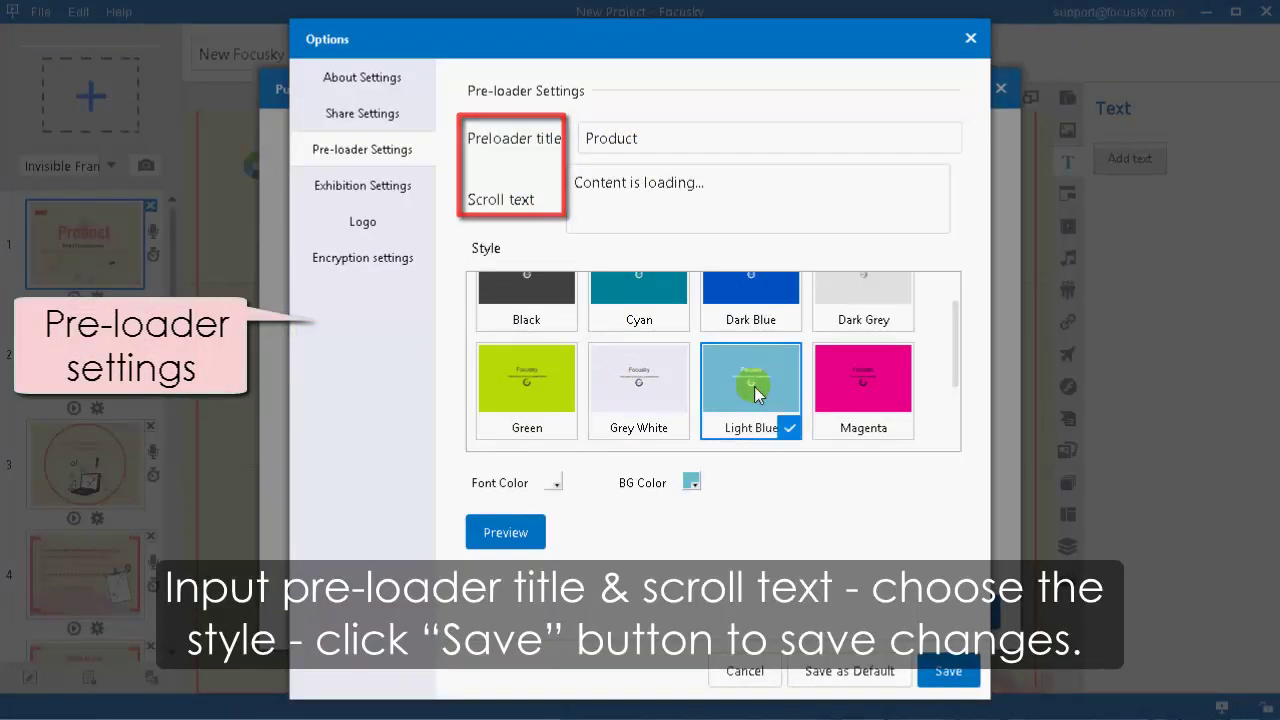
{"action": "scroll", "coordinate": [755, 393], "scroll_direction": "down", "scroll_amount": 1}
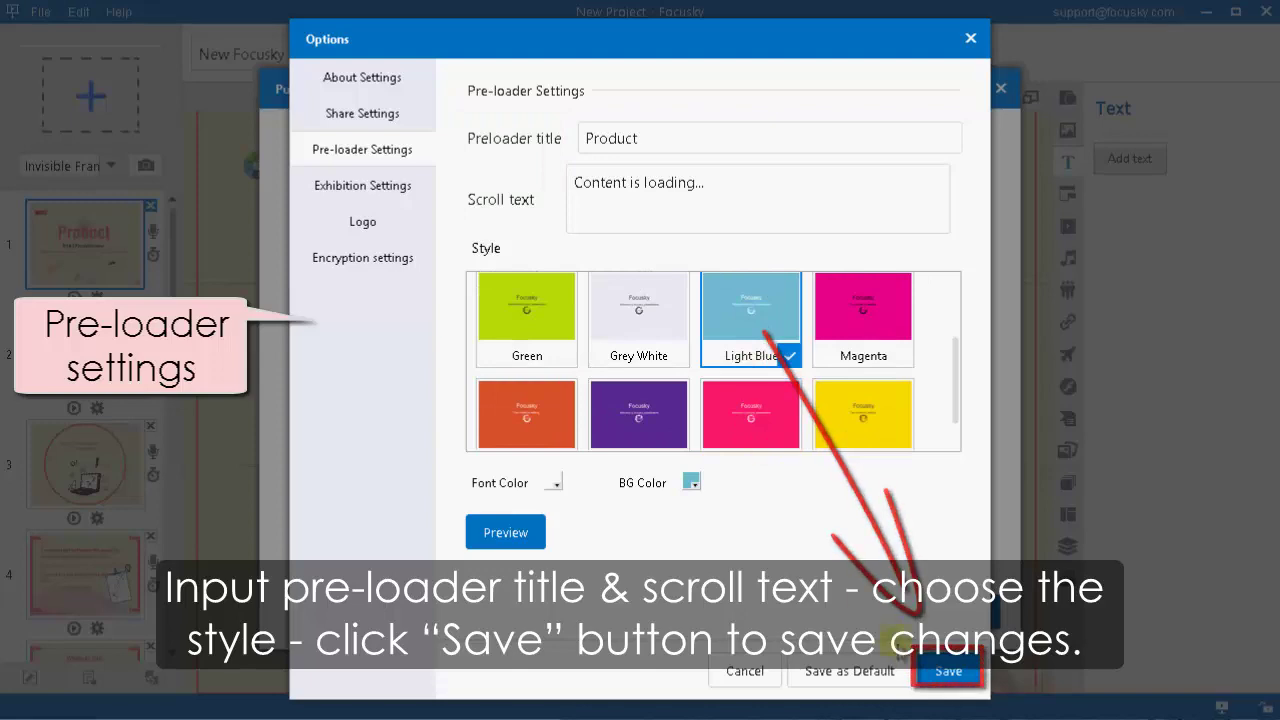
{"action": "left_click", "coordinate": [943, 673]}
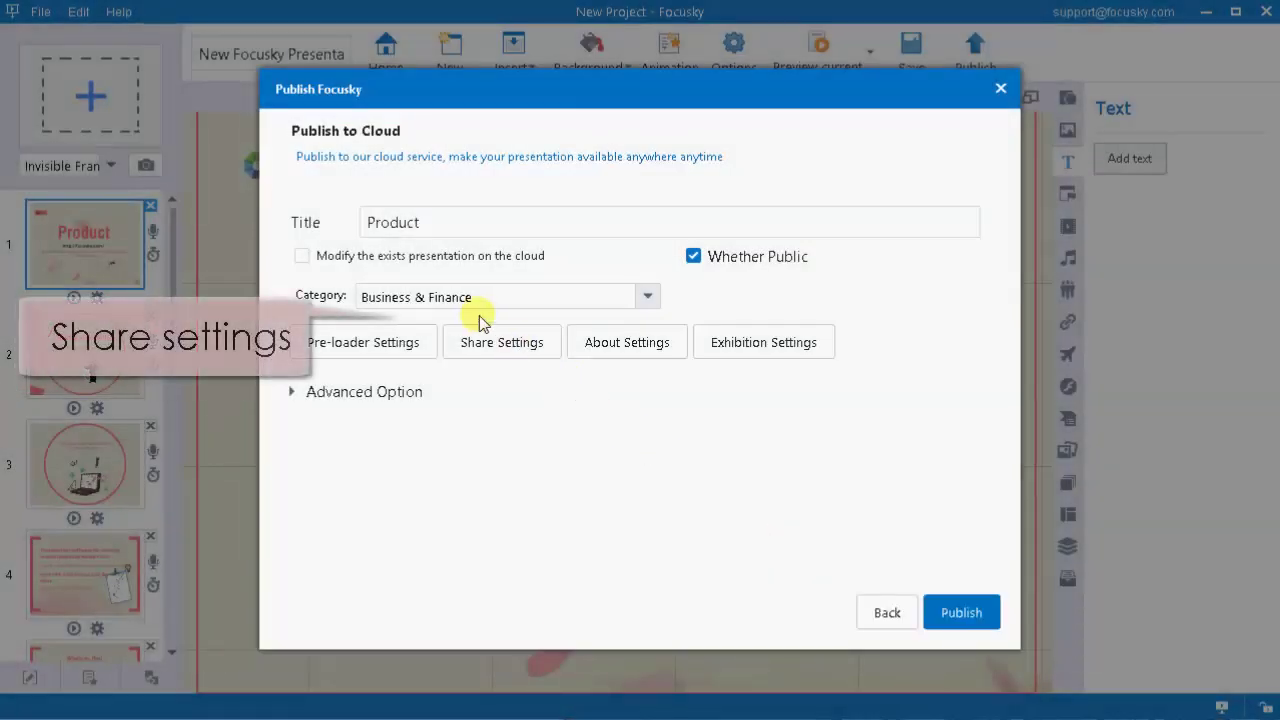
Save the share settings and the about settings
{"action": "left_click", "coordinate": [494, 345]}
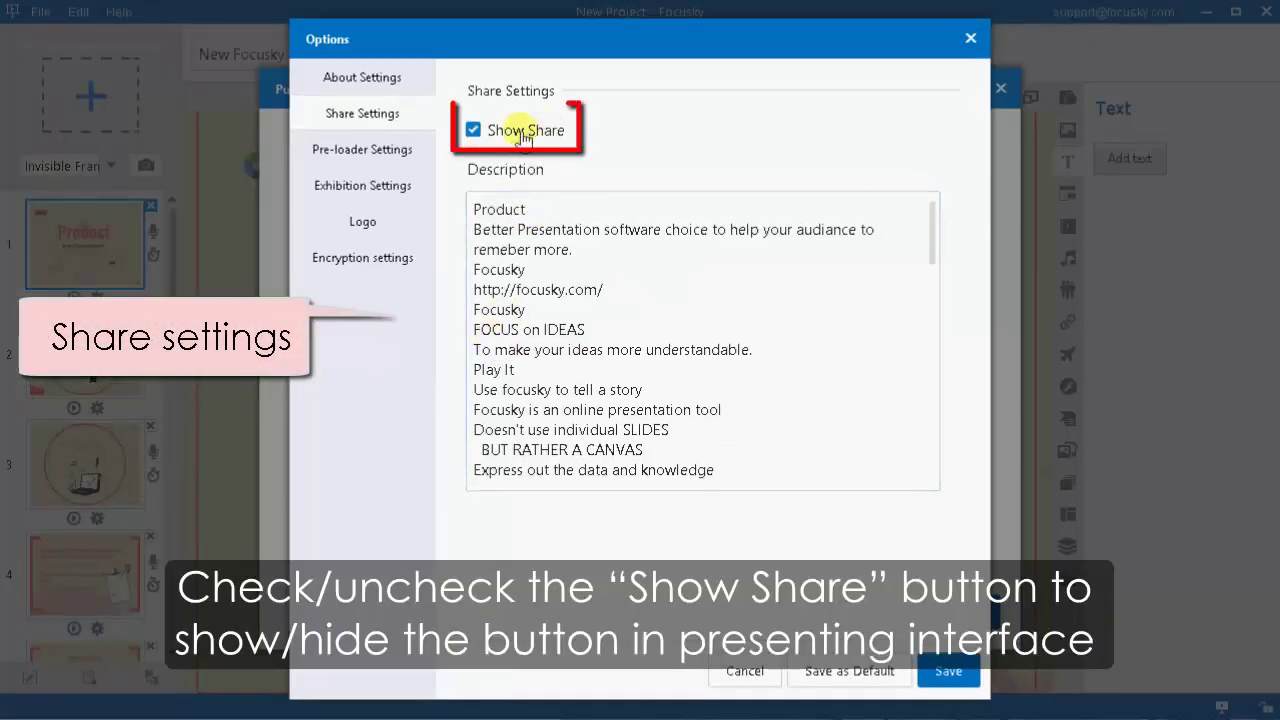
{"action": "left_click", "coordinate": [947, 672]}
{"action": "left_click", "coordinate": [605, 344]}
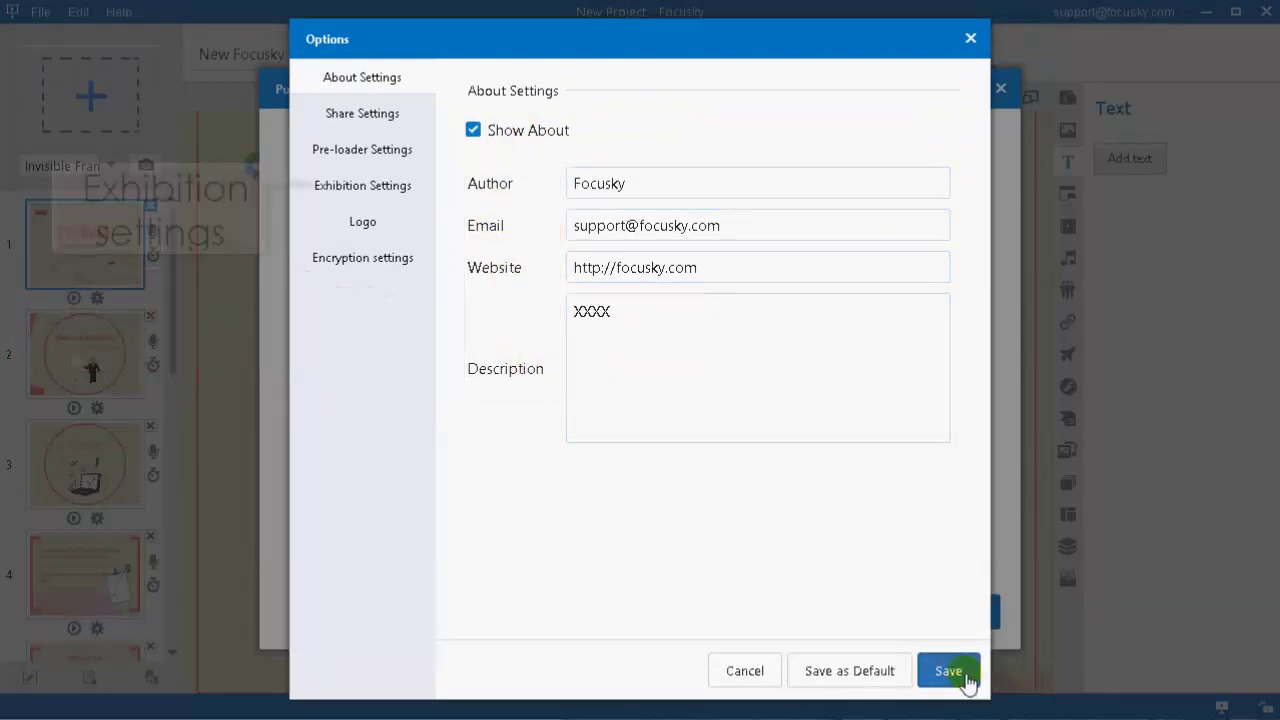
{"action": "left_click", "coordinate": [964, 676]}
In Exhibition Settings turn off Auto Play, remove the bgmusic track, and save
{"action": "left_click", "coordinate": [763, 342]}
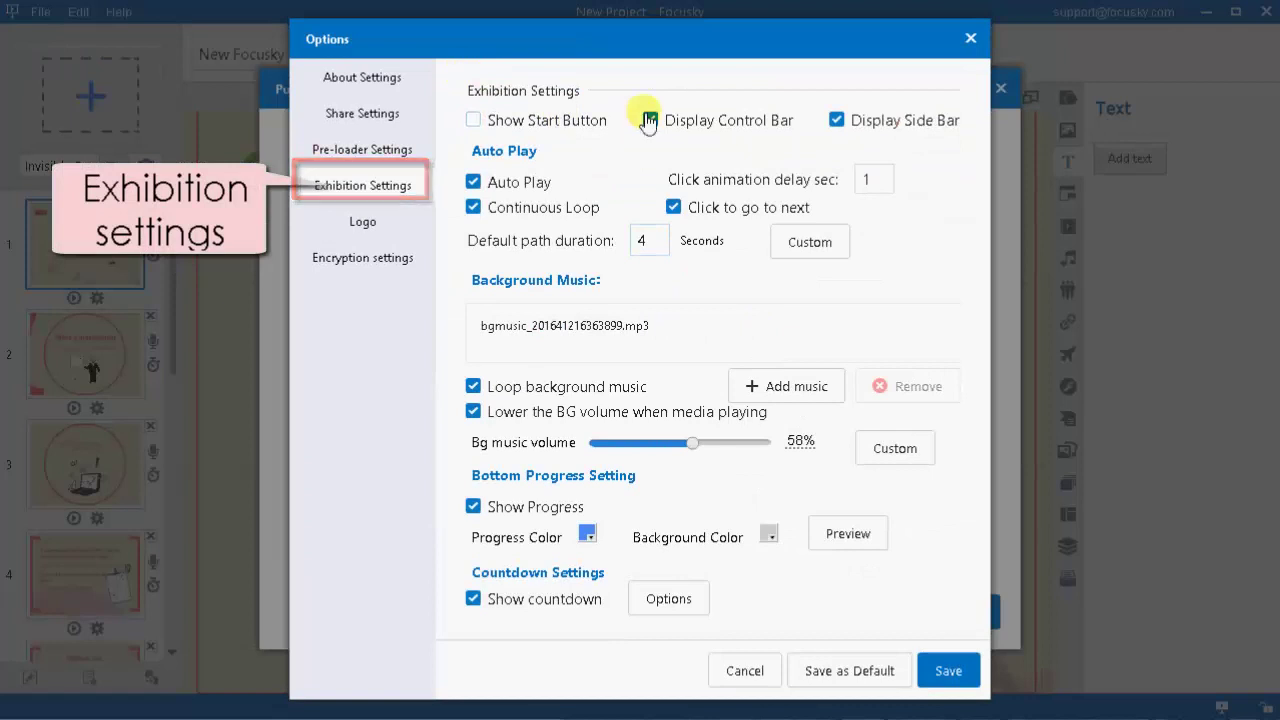
{"action": "left_click", "coordinate": [650, 121]}
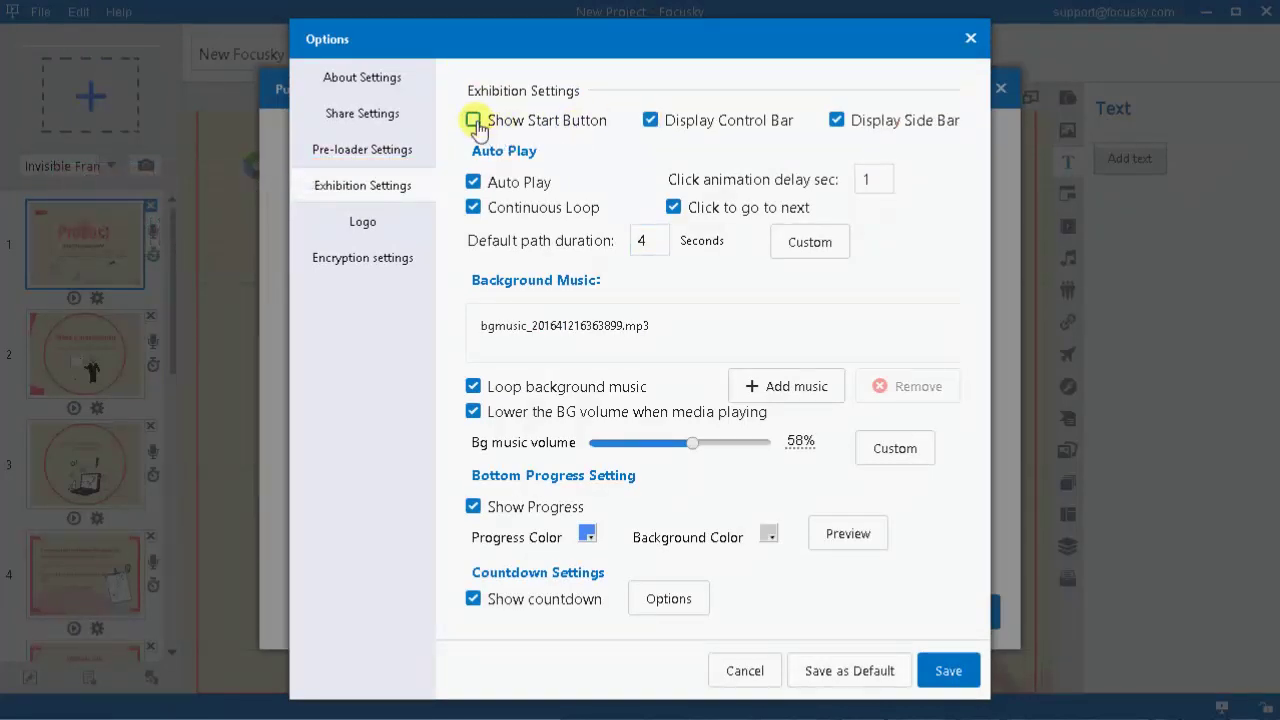
{"action": "left_click", "coordinate": [474, 121]}
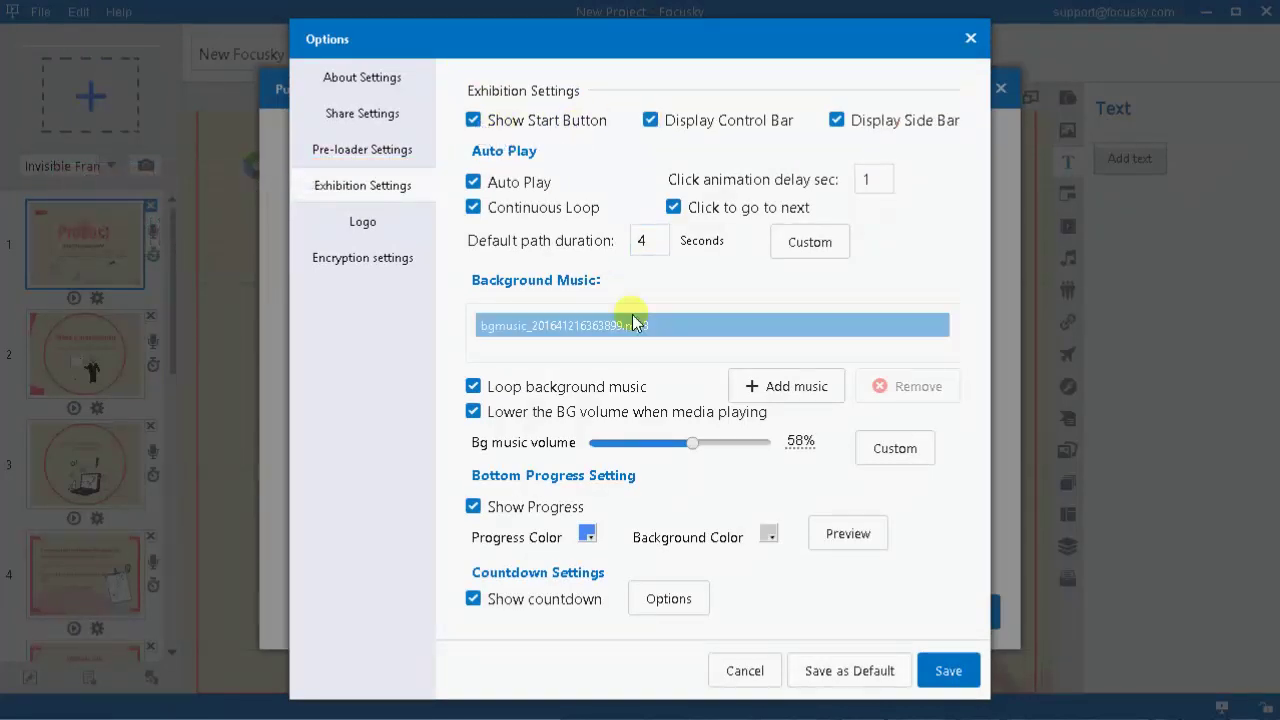
{"action": "left_click", "coordinate": [513, 186]}
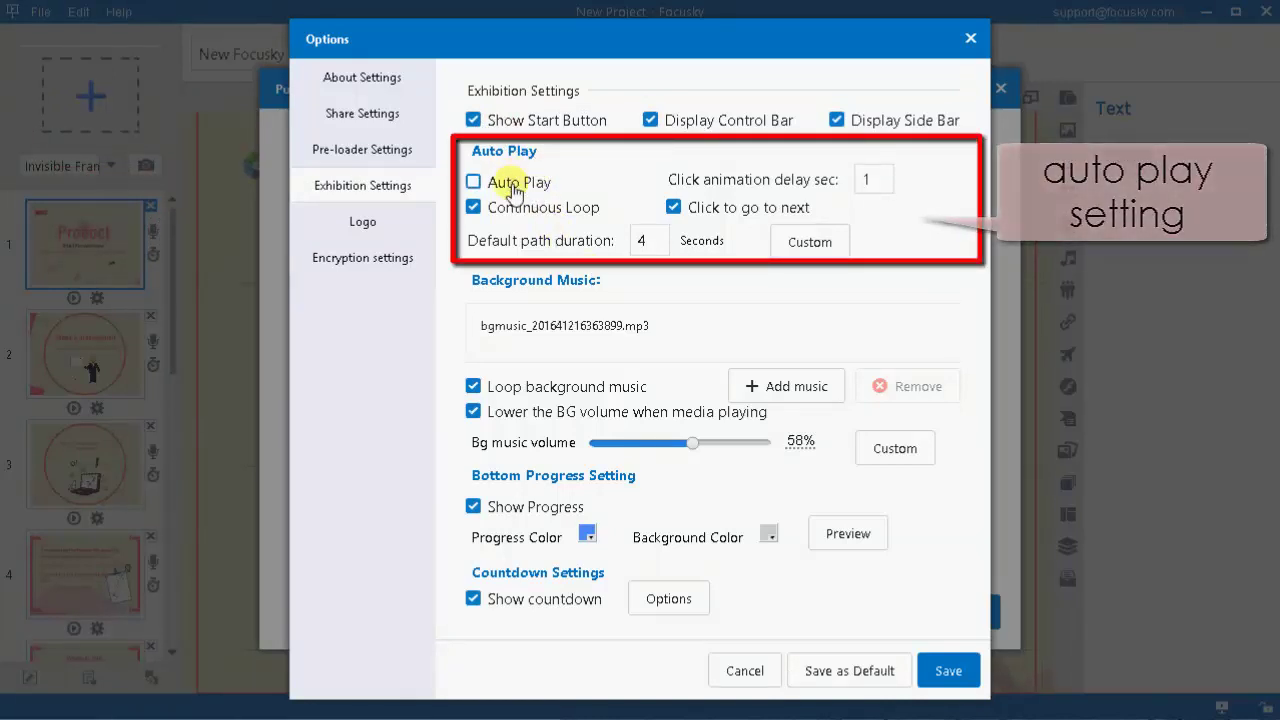
{"action": "left_click", "coordinate": [683, 328]}
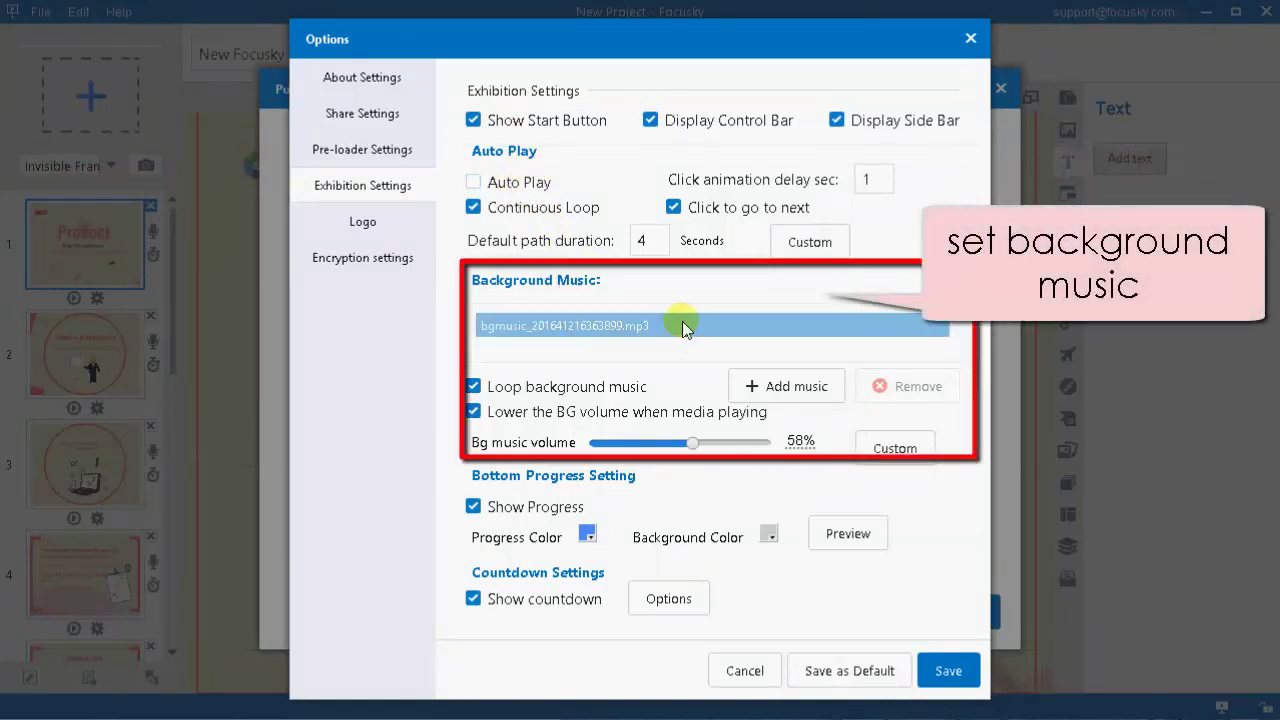
{"action": "left_click", "coordinate": [683, 328]}
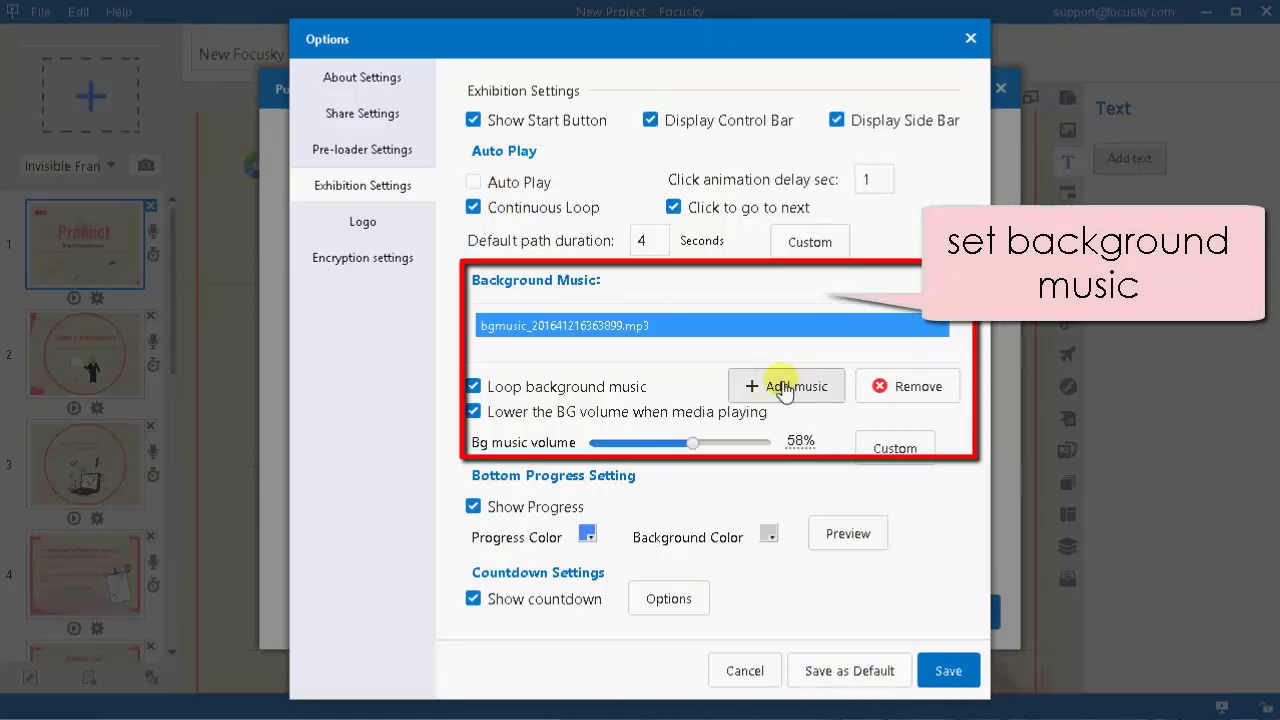
{"action": "left_click", "coordinate": [918, 394]}
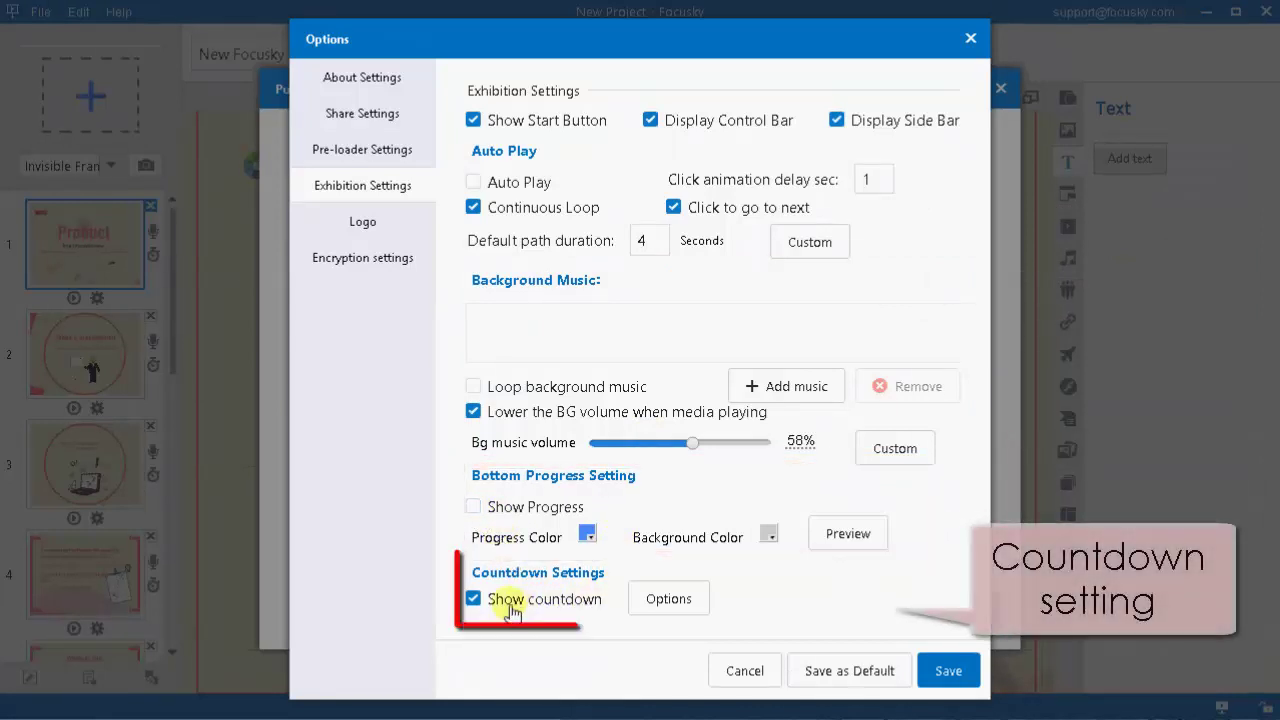
{"action": "left_click", "coordinate": [945, 672]}
Publish to the cloud and open the resulting focusky.com/fcja/kggt/ address
{"action": "left_click", "coordinate": [361, 395]}
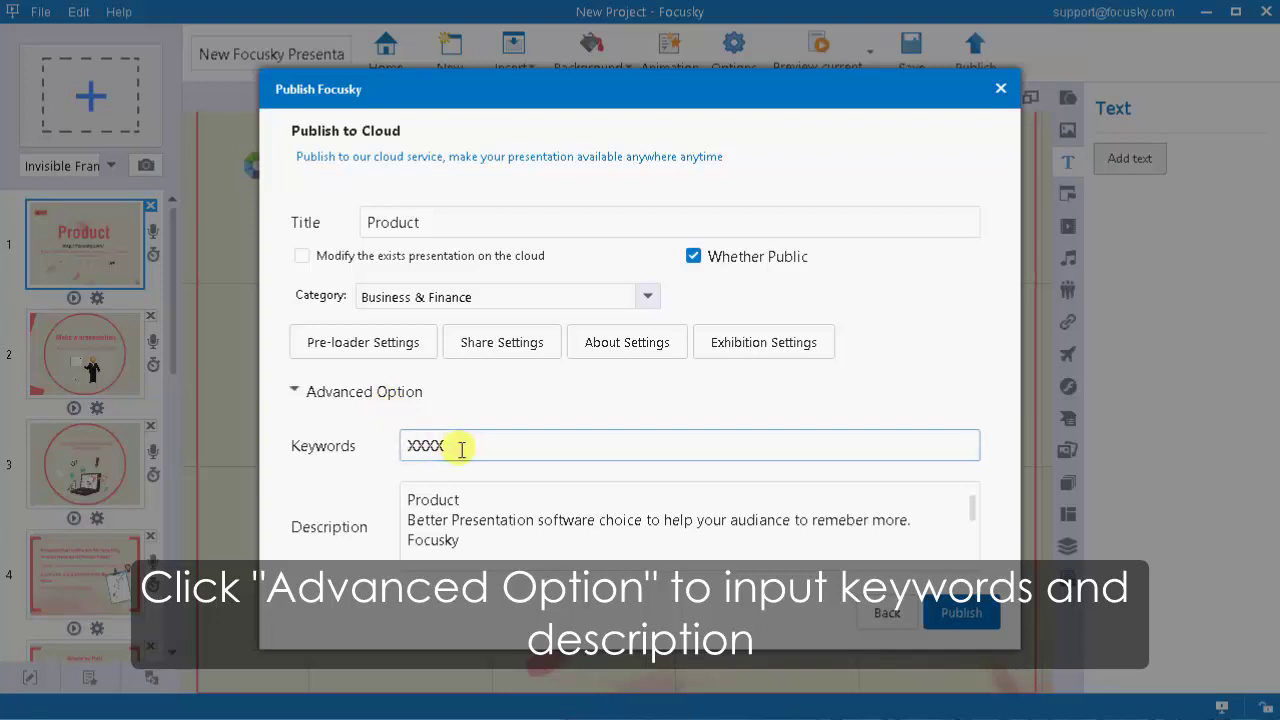
{"action": "left_click", "coordinate": [958, 614]}
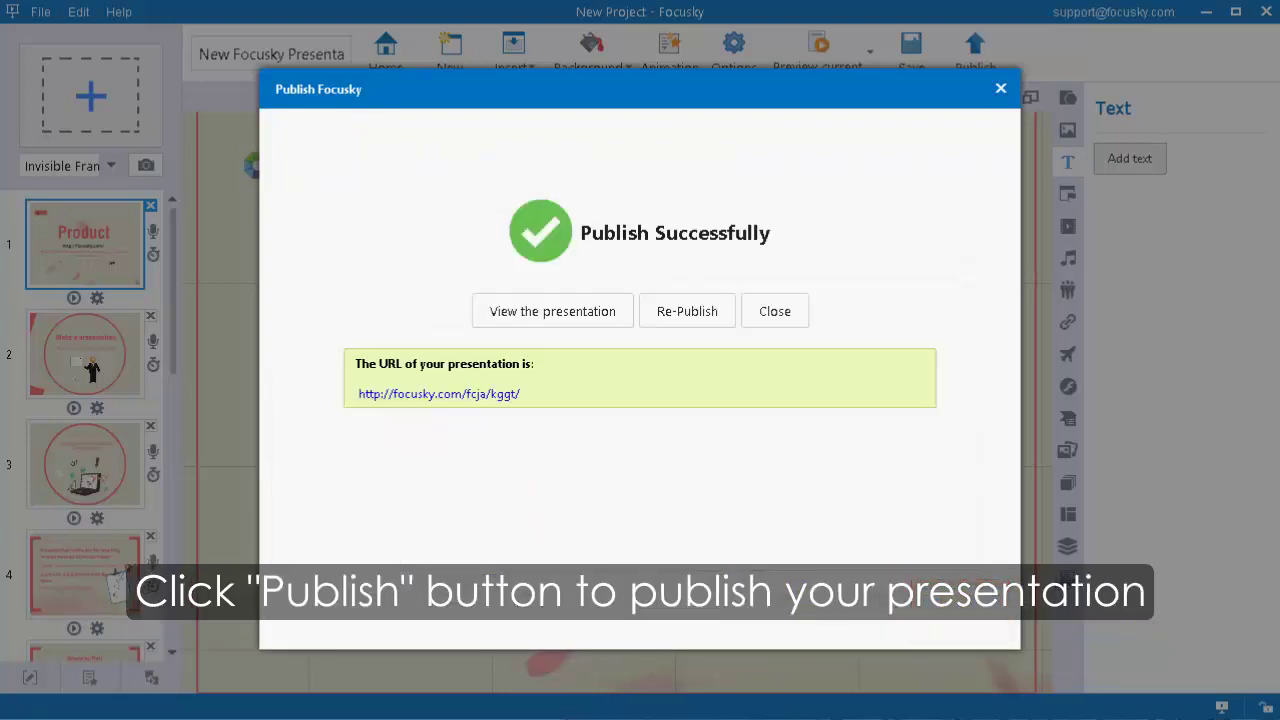
{"action": "left_click", "coordinate": [473, 395]}
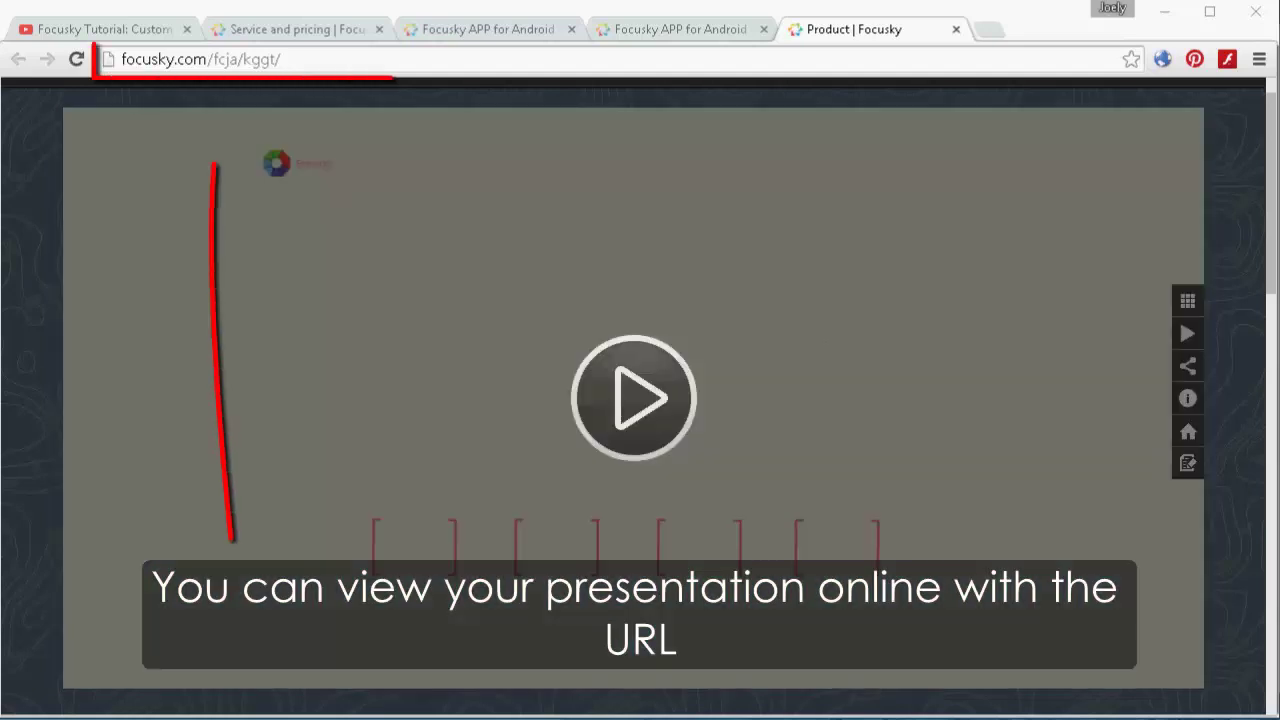
Play the online Product presentation, advance to slide 2, then return to the title slide
{"action": "left_click", "coordinate": [630, 400]}
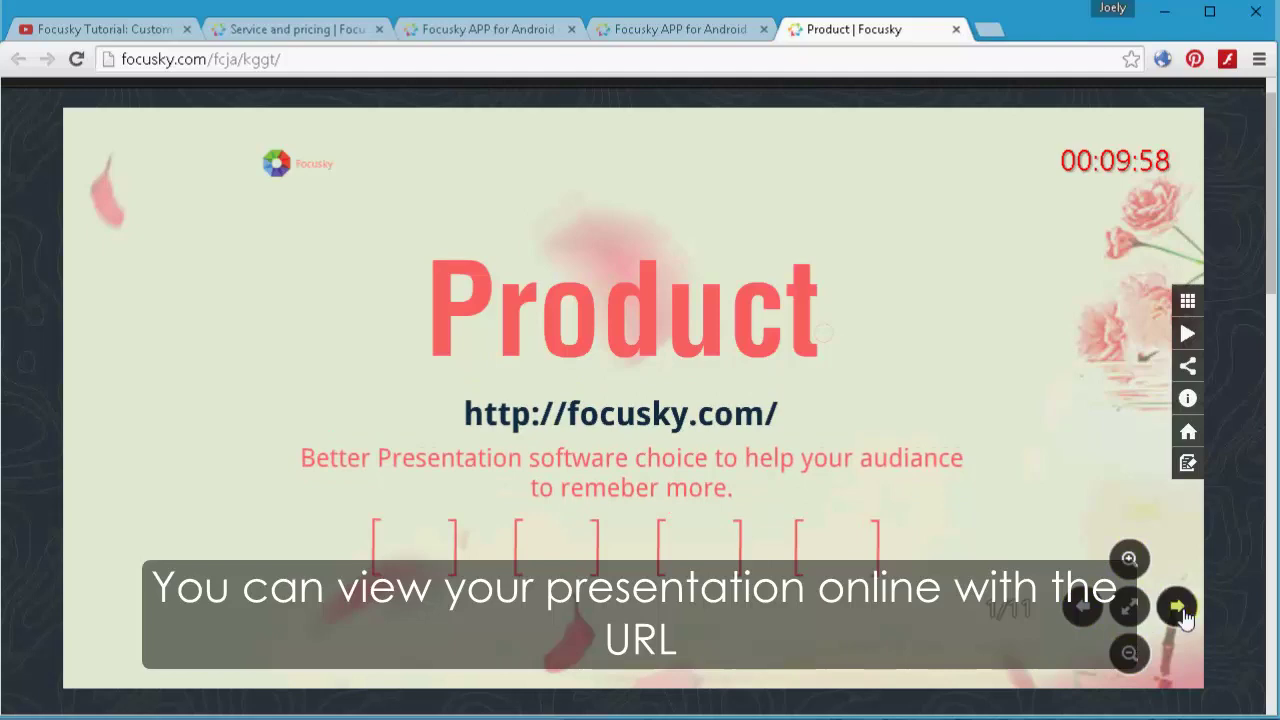
{"action": "left_click", "coordinate": [1181, 612]}
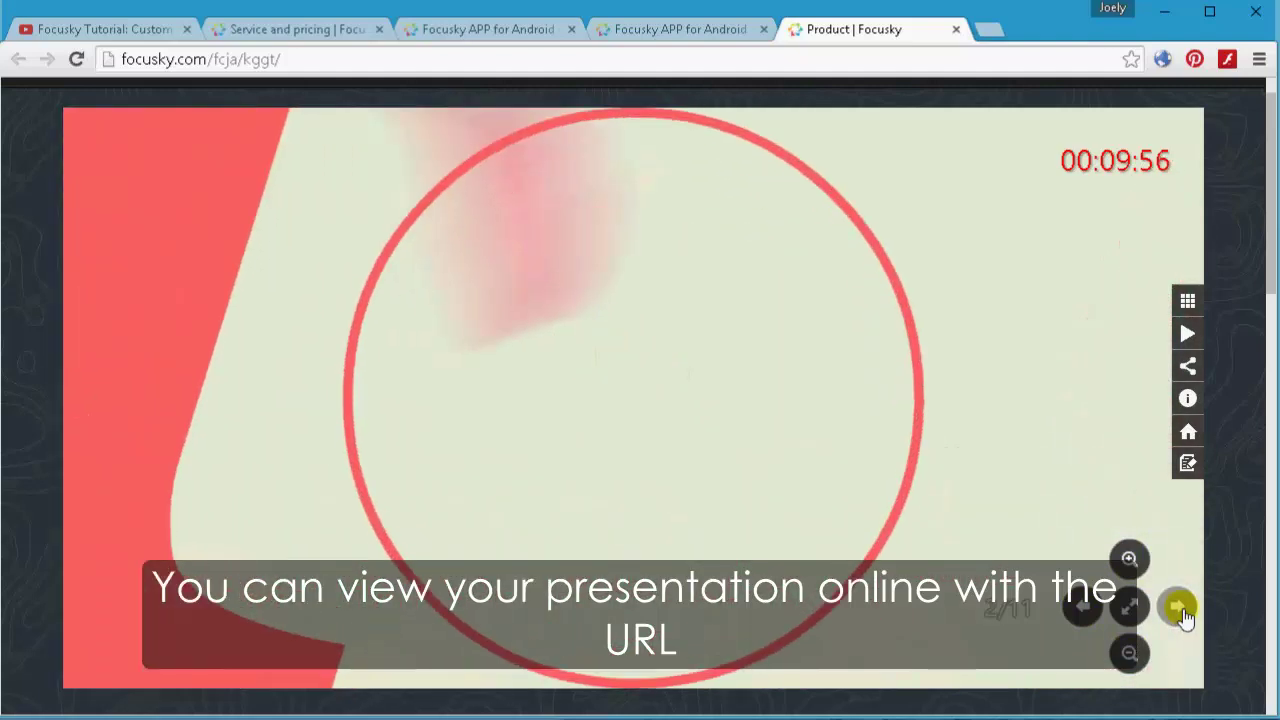
{"action": "left_click", "coordinate": [1082, 606]}
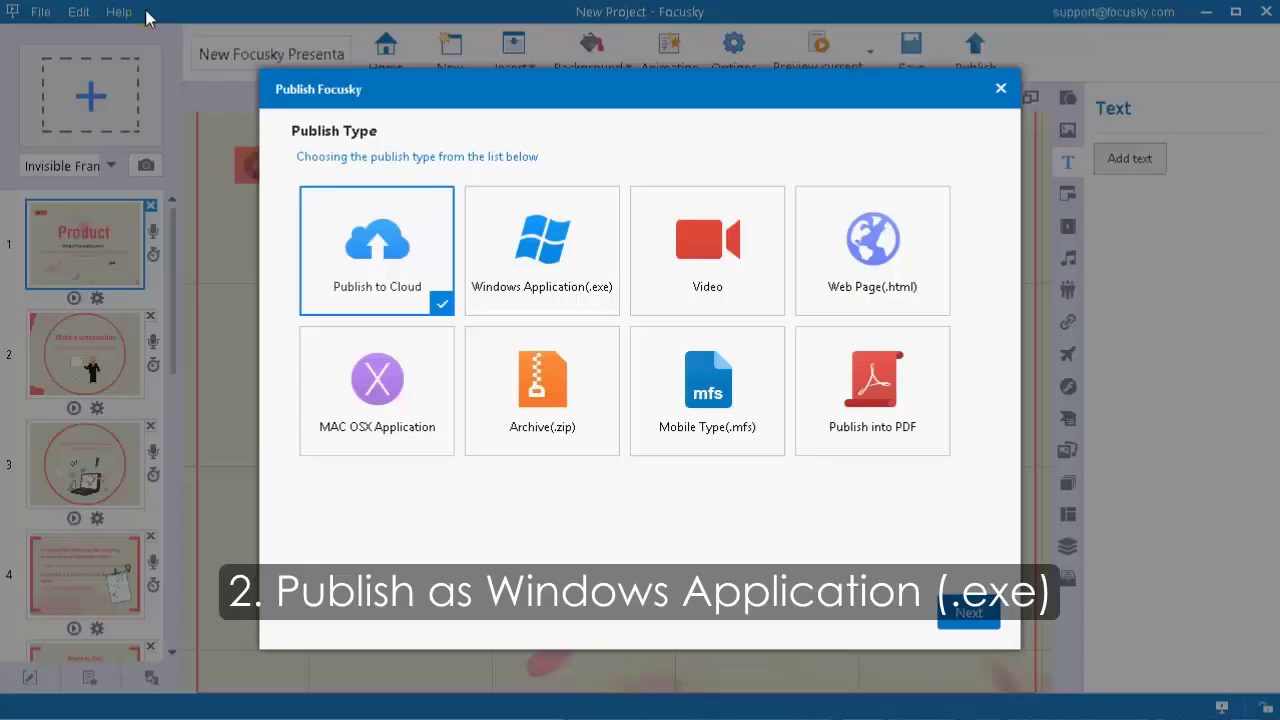
Choose Windows Application (.exe) publishing and look through its share and about settings
{"action": "left_click", "coordinate": [546, 284]}
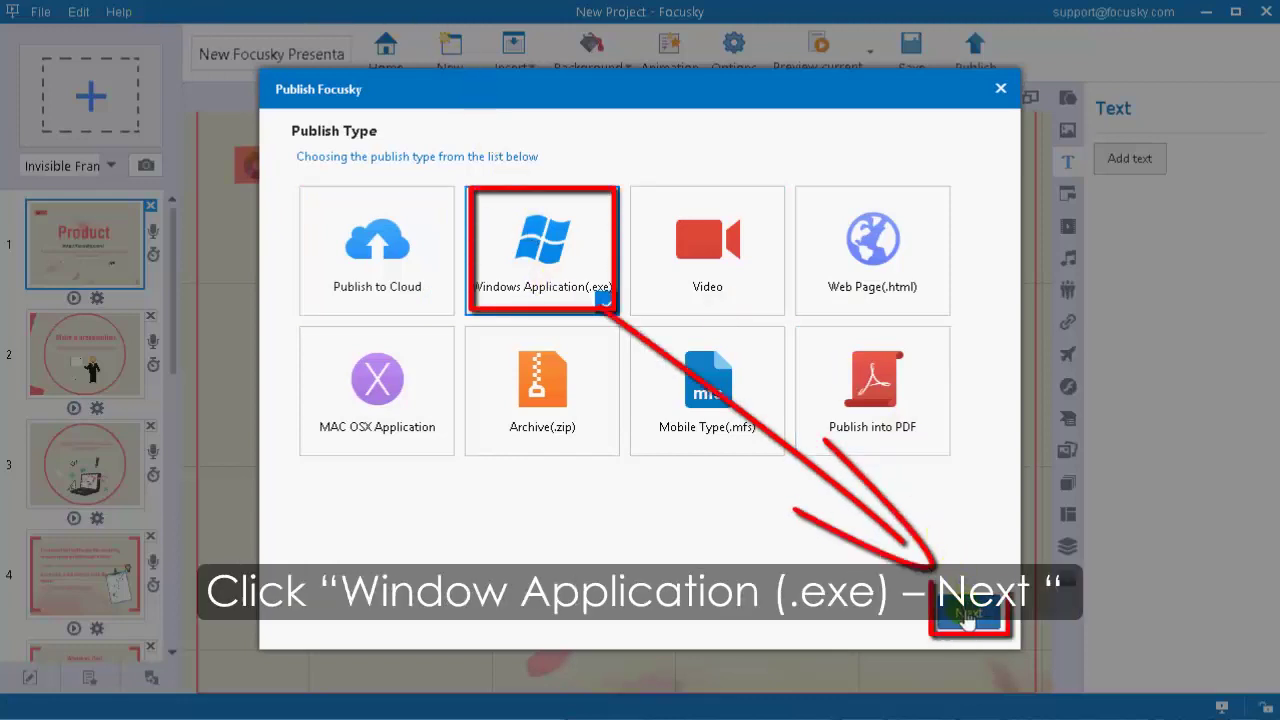
{"action": "left_click", "coordinate": [966, 618]}
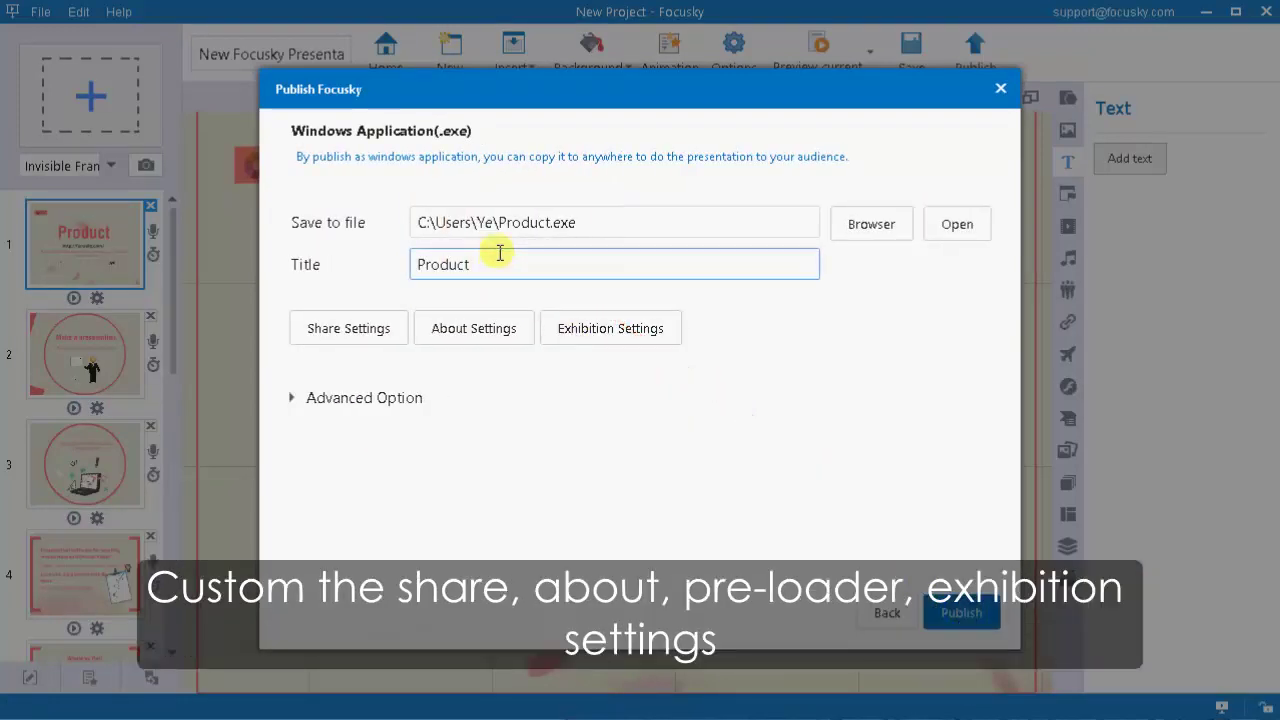
{"action": "left_click", "coordinate": [340, 336]}
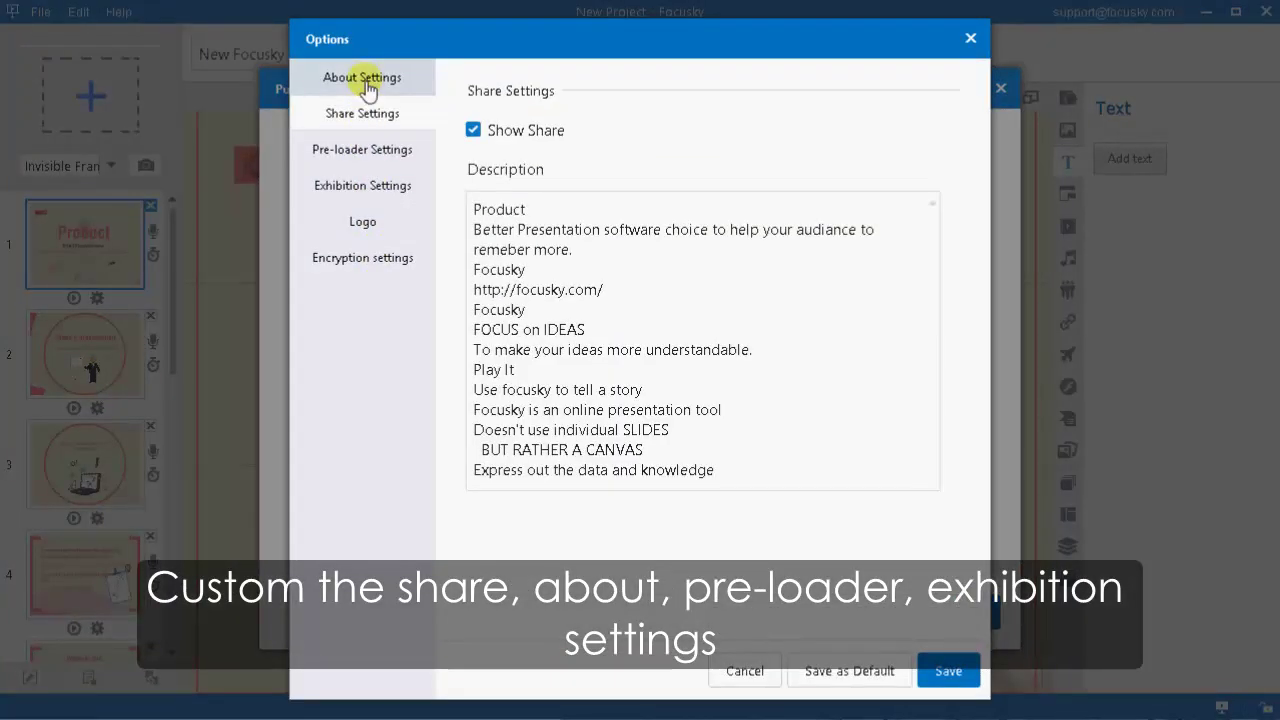
{"action": "left_click", "coordinate": [368, 89]}
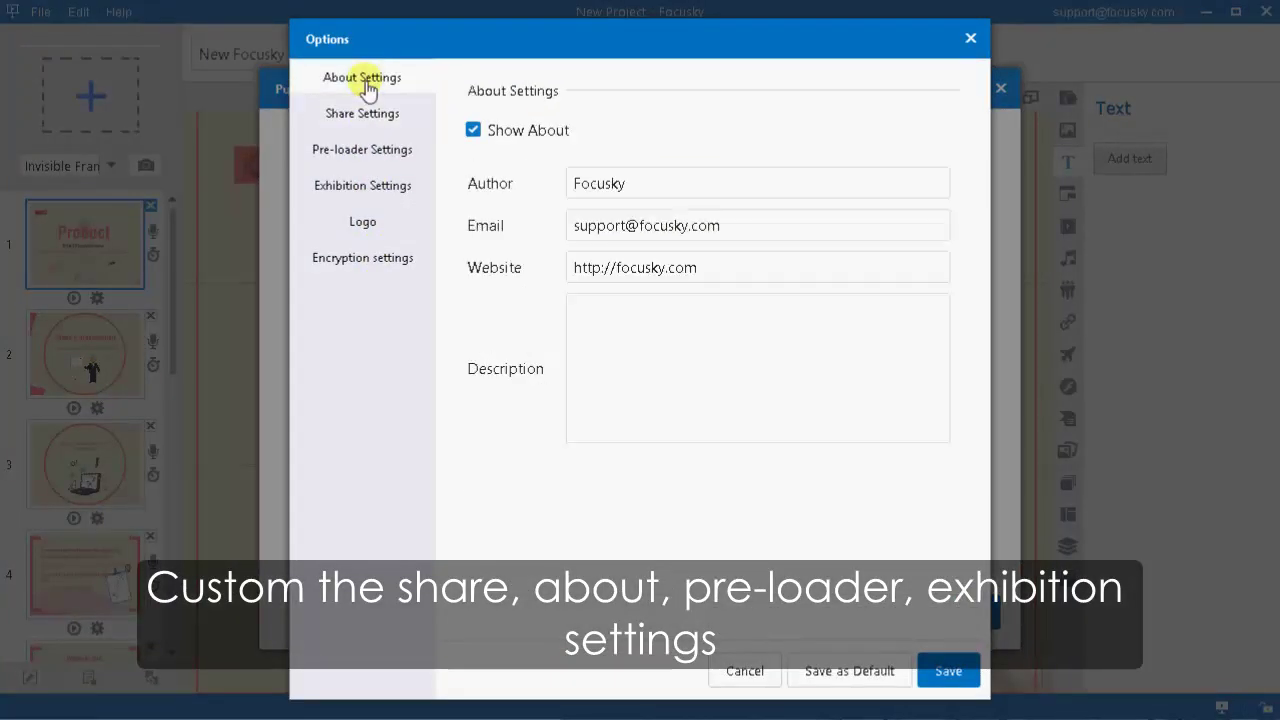
Set the .exe pre-loader to Light Blue and save, then review and close exhibition settings
{"action": "left_click", "coordinate": [392, 160]}
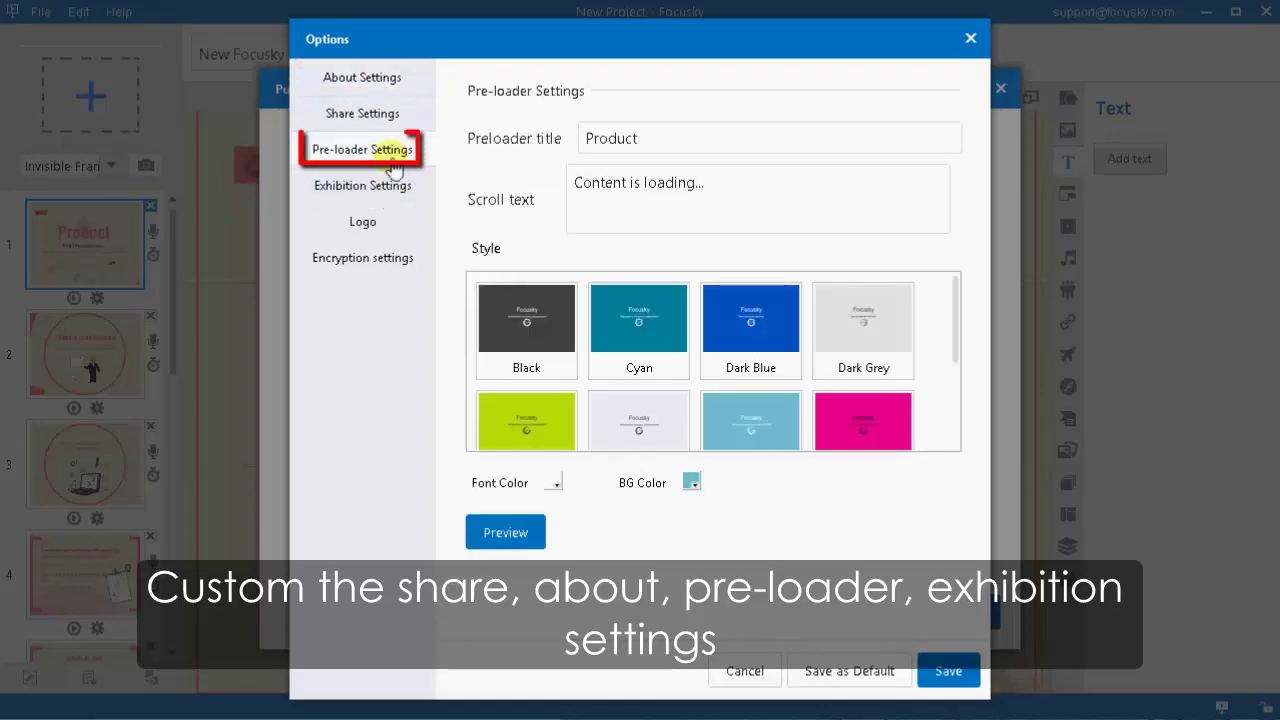
{"action": "left_click", "coordinate": [752, 405]}
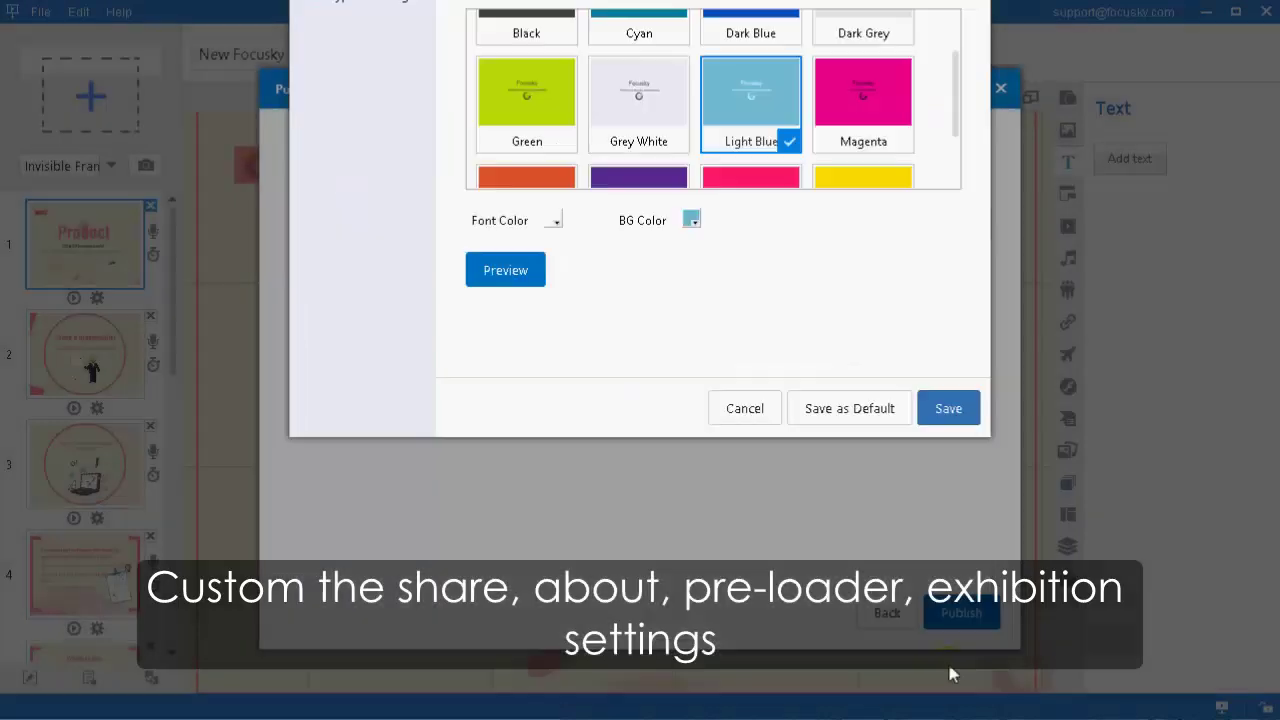
{"action": "left_click", "coordinate": [948, 671]}
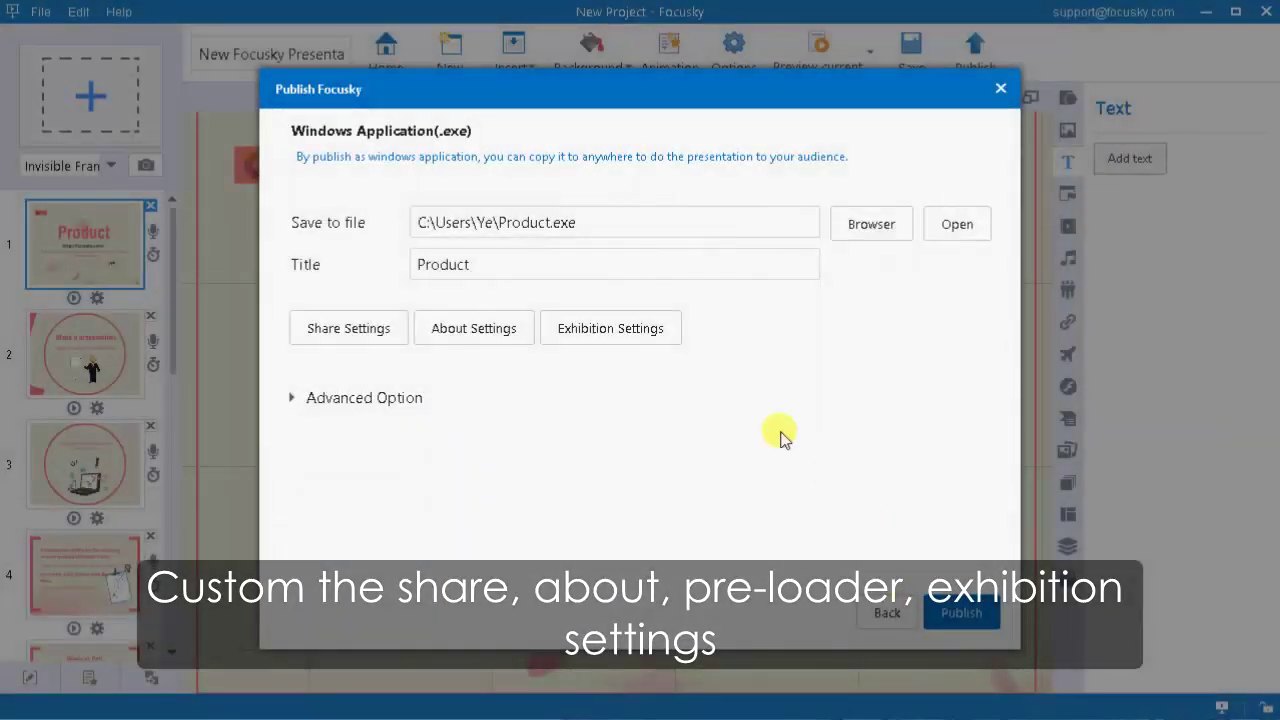
{"action": "left_click", "coordinate": [620, 340]}
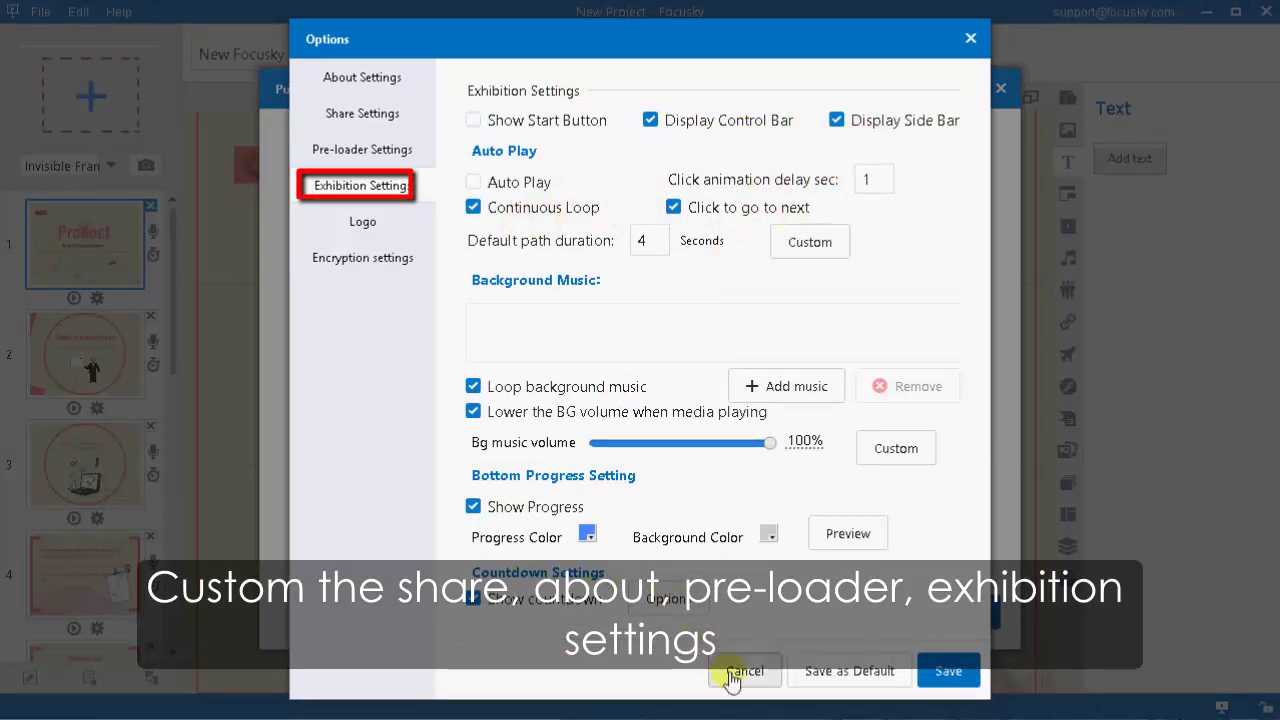
{"action": "left_click", "coordinate": [946, 672]}
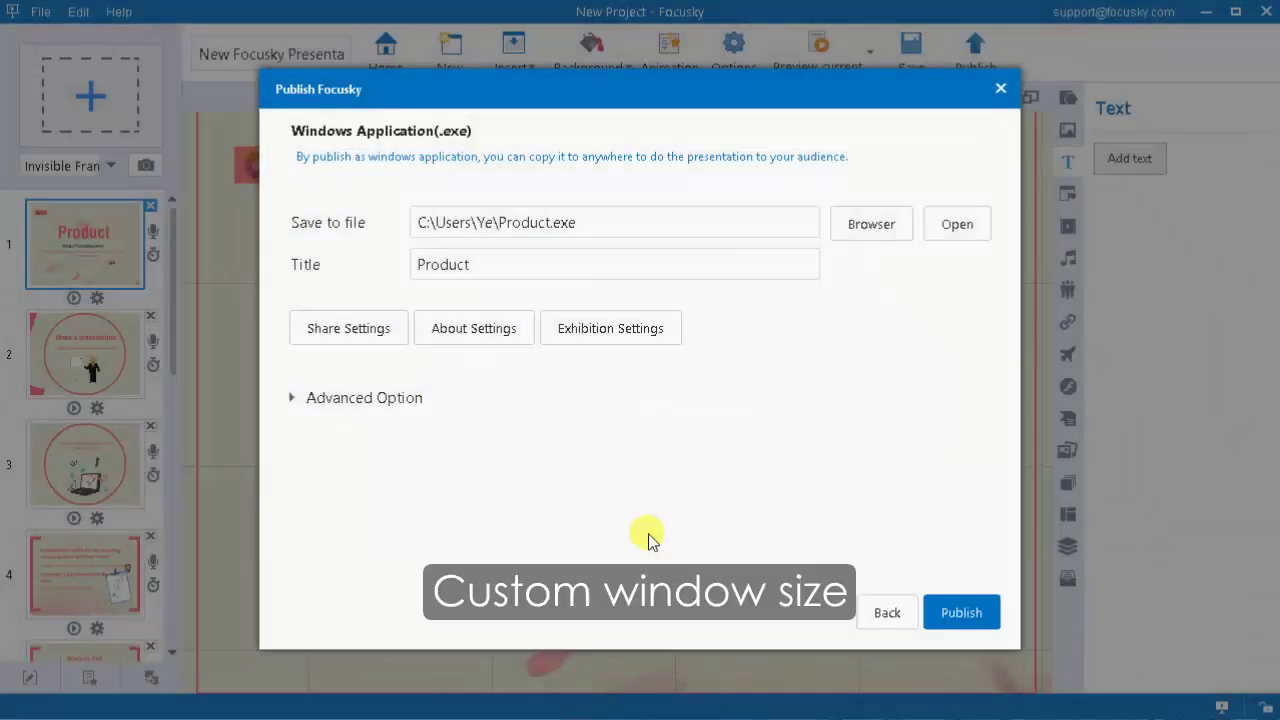
Publish as Product.exe with the Window Size left at Full Screen
{"action": "left_click", "coordinate": [385, 405]}
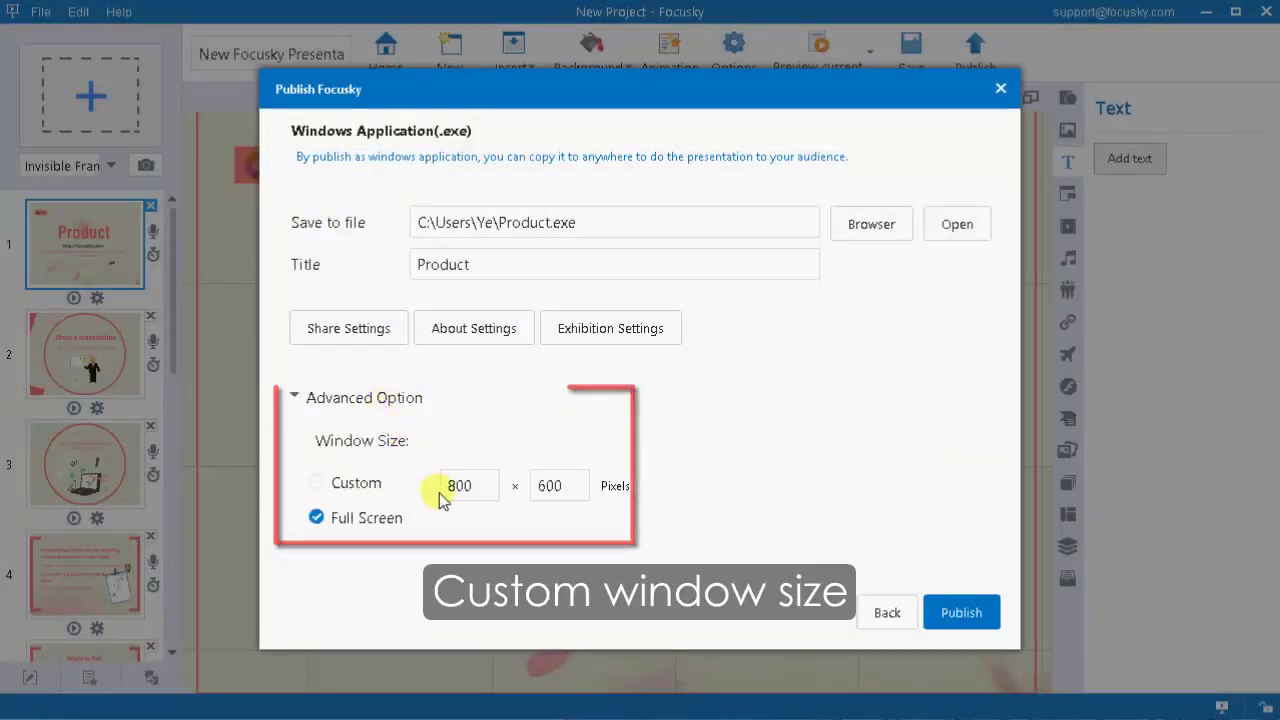
{"action": "left_click", "coordinate": [945, 617]}
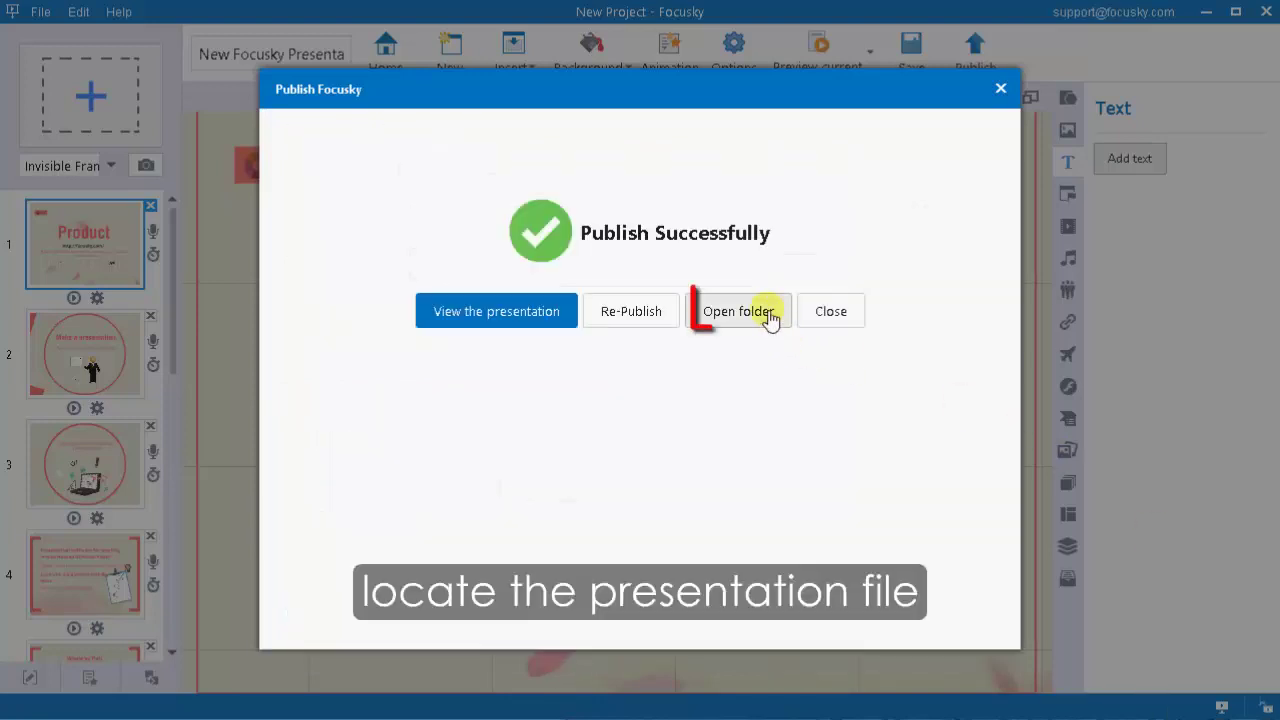
Open the output folder C:\Users\Ye, launch Product.exe, and cancel the accidental rename
{"action": "left_click", "coordinate": [771, 316]}
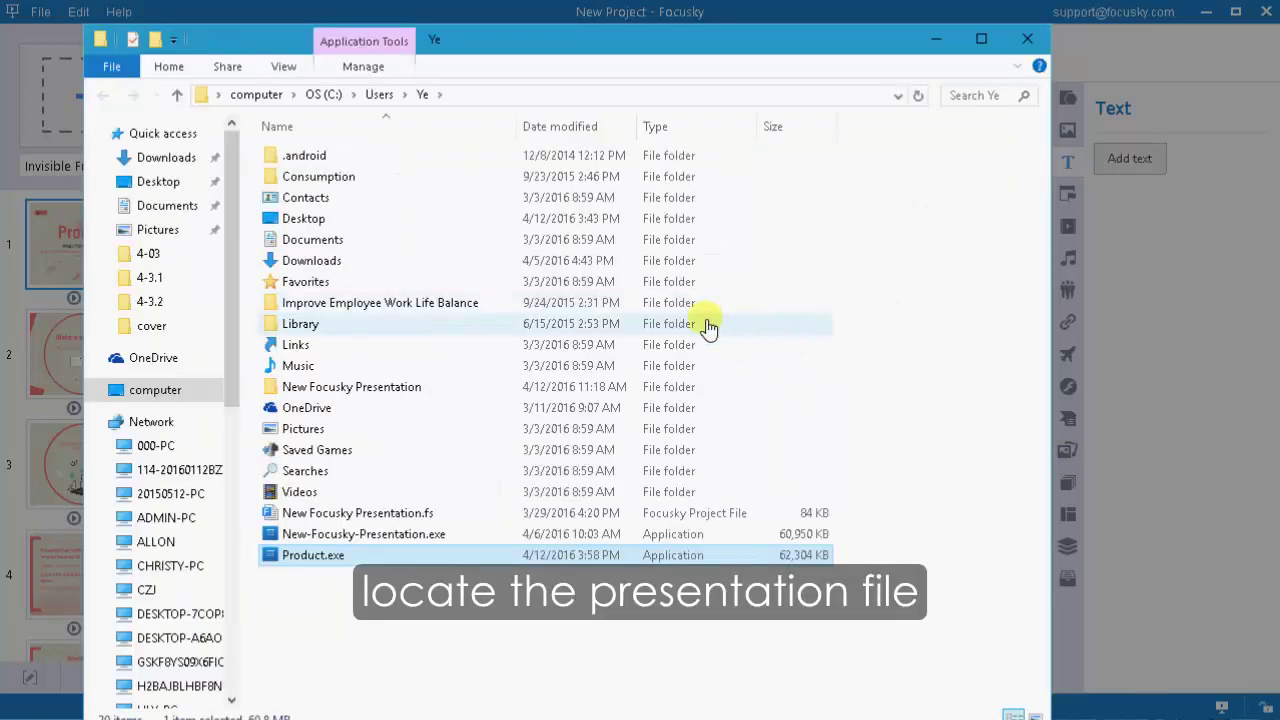
{"action": "left_click", "coordinate": [320, 556]}
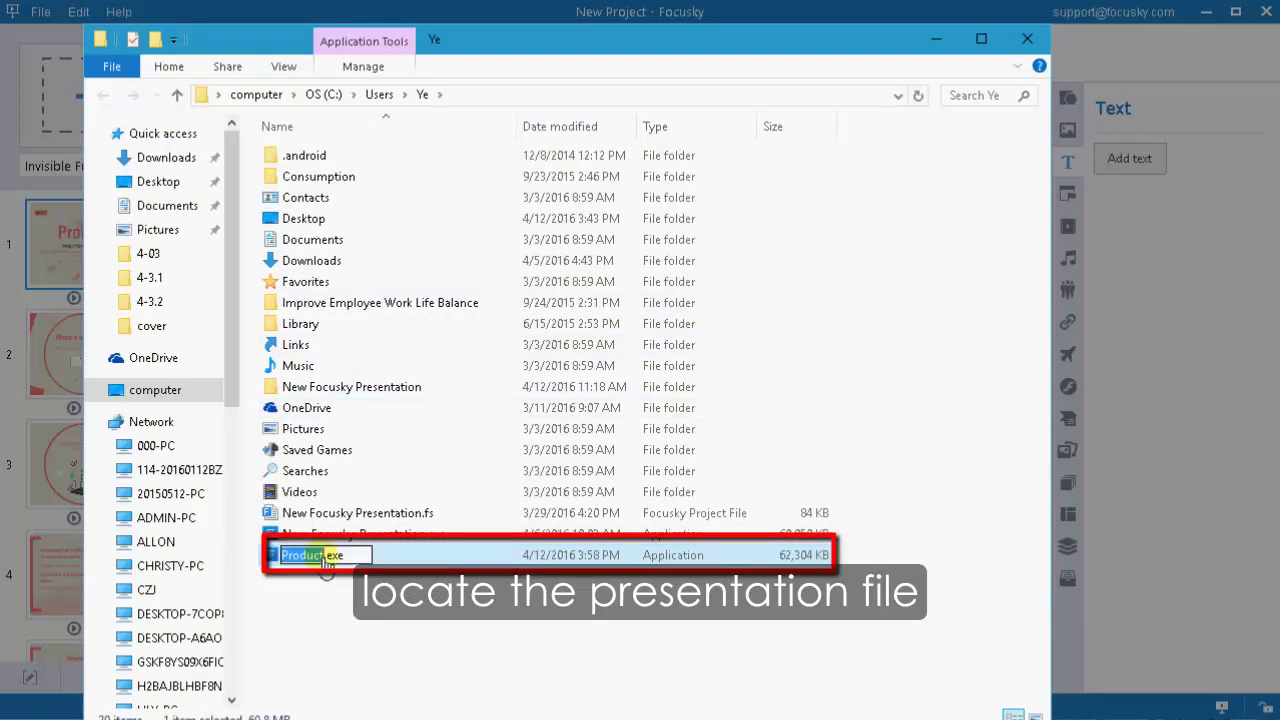
{"action": "key", "text": "Return"}
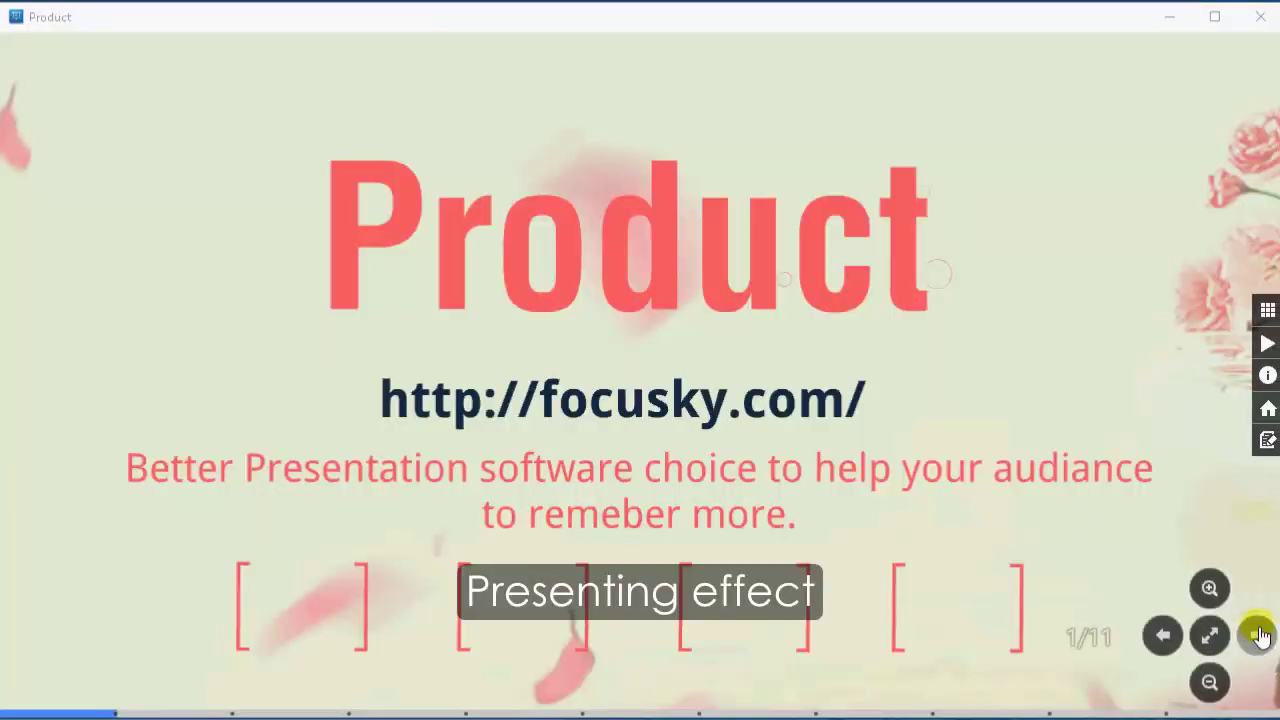
In the running Product.exe, go to slide 2 and back to the title slide
{"action": "left_click", "coordinate": [1258, 636]}
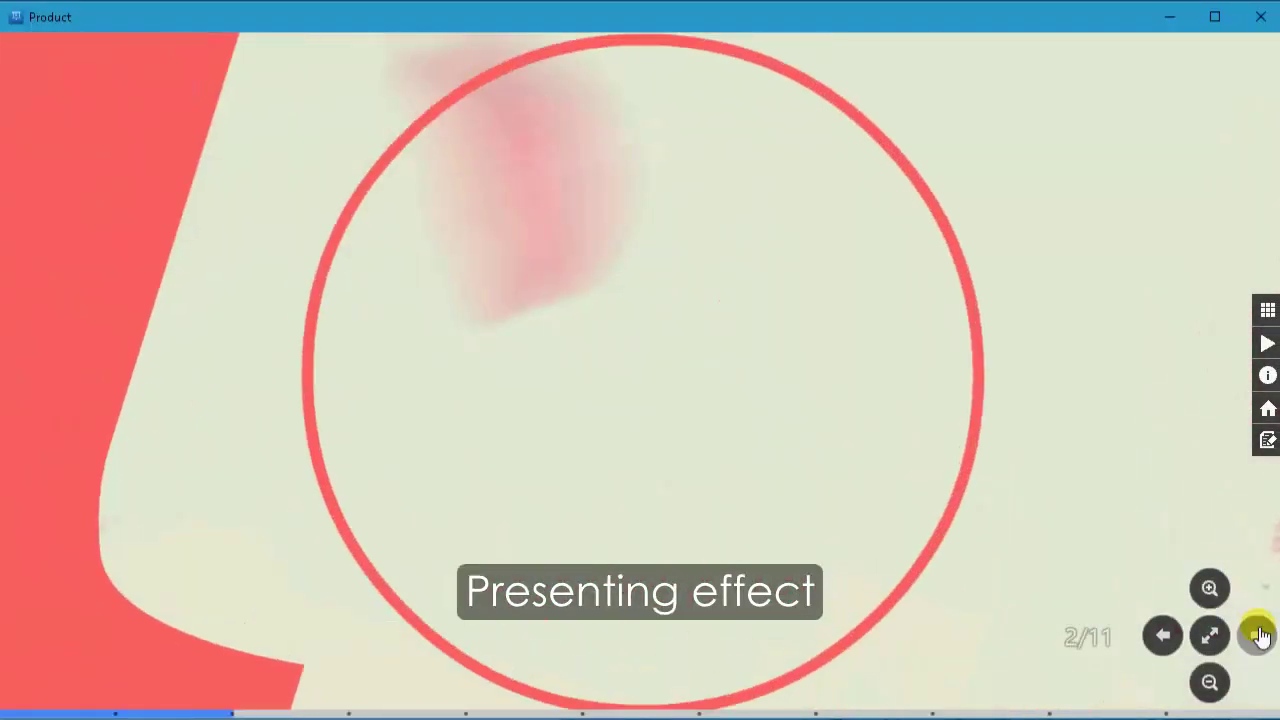
{"action": "left_click", "coordinate": [1158, 636]}
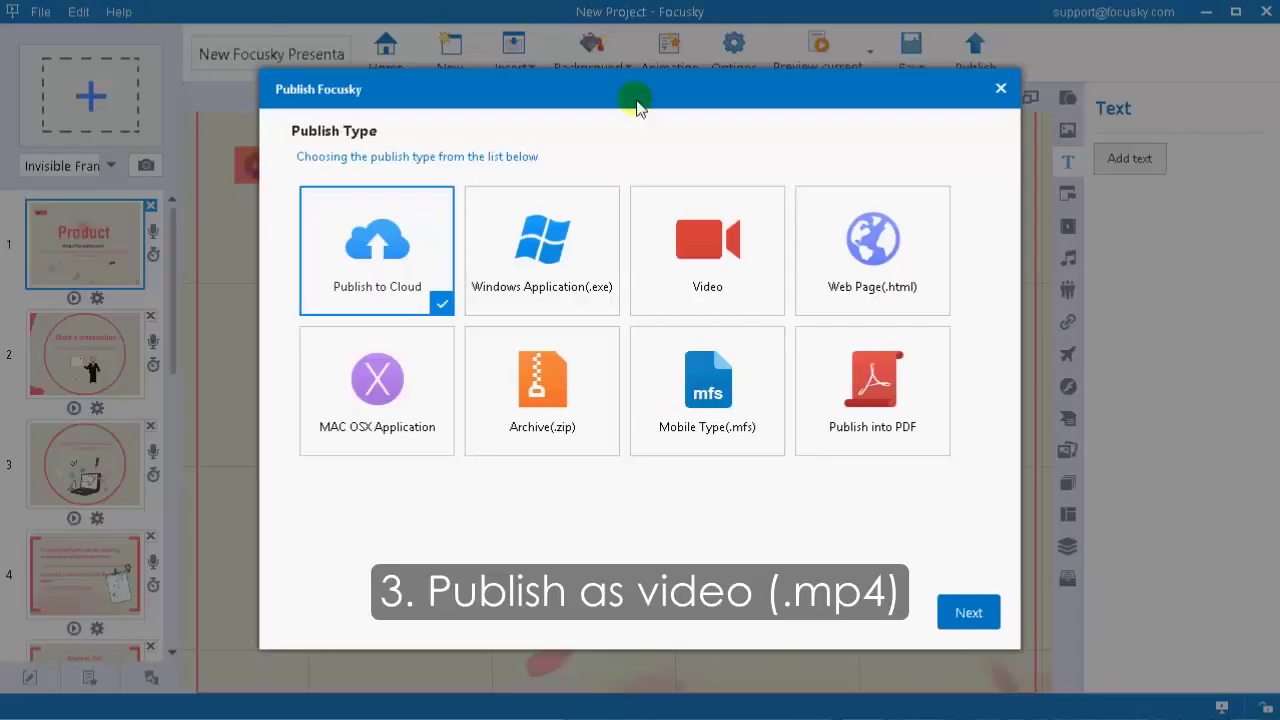
Choose Video publishing for Product.mp4 with 720P HD size and lasting-memories.mp3 music
{"action": "left_click", "coordinate": [705, 280]}
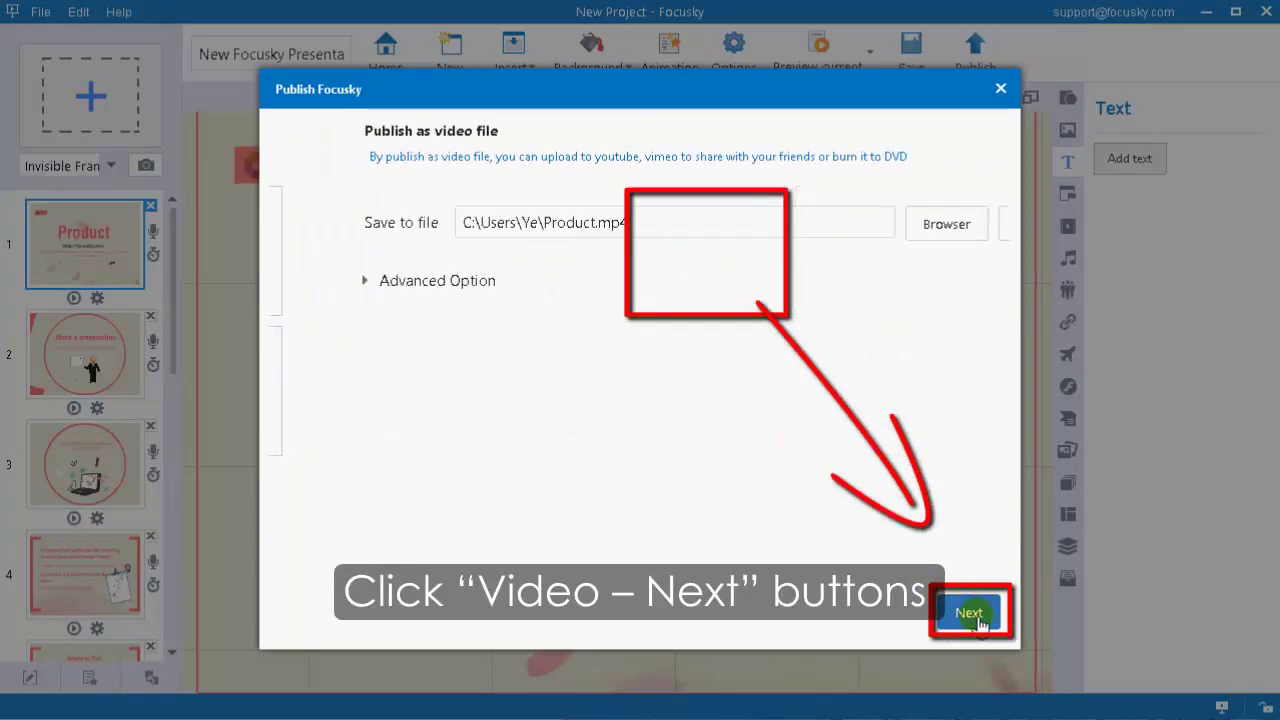
{"action": "left_click", "coordinate": [415, 284]}
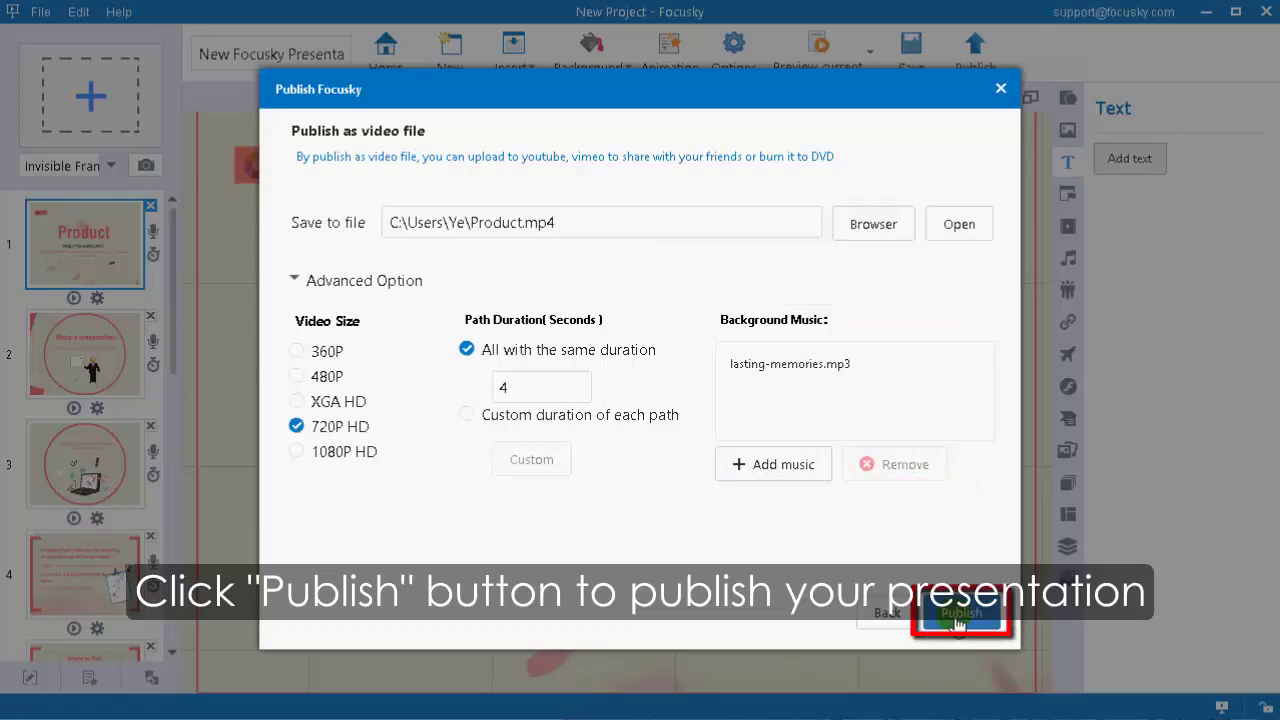
Publish Product.mp4 past the performance warning, review the YouTube upload options, and open its folder
{"action": "left_click", "coordinate": [957, 624]}
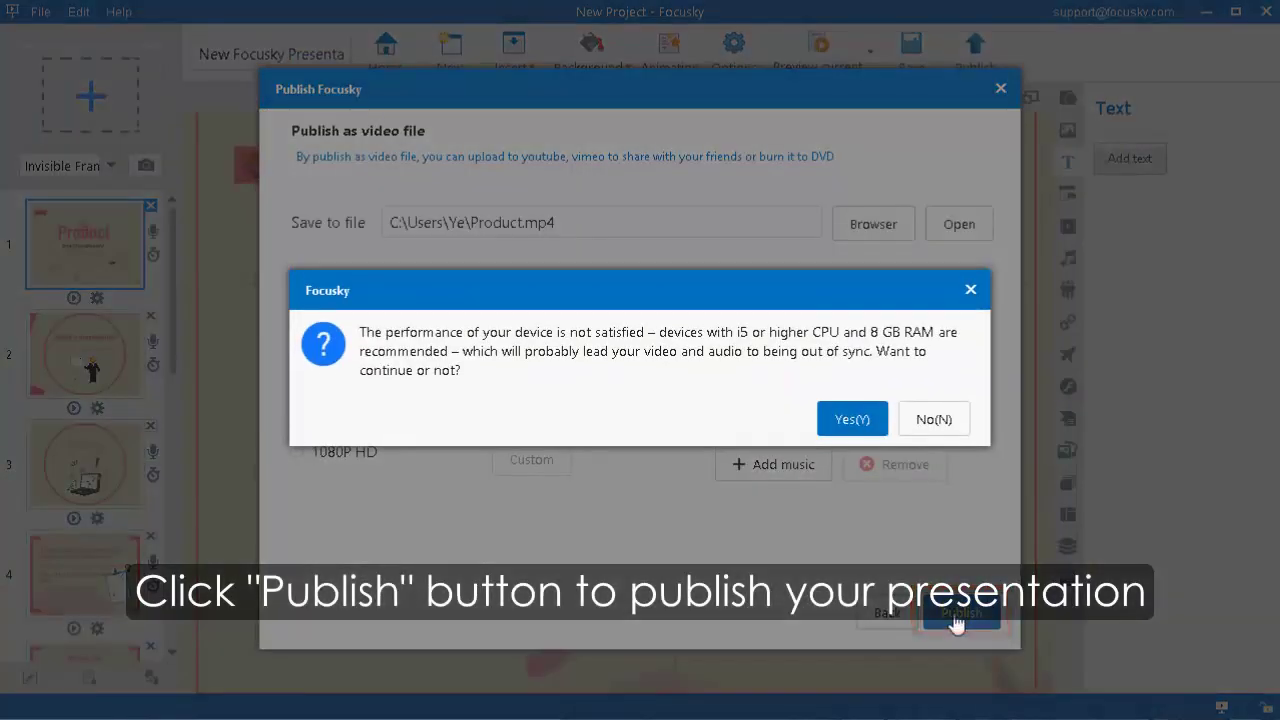
{"action": "left_click", "coordinate": [866, 426]}
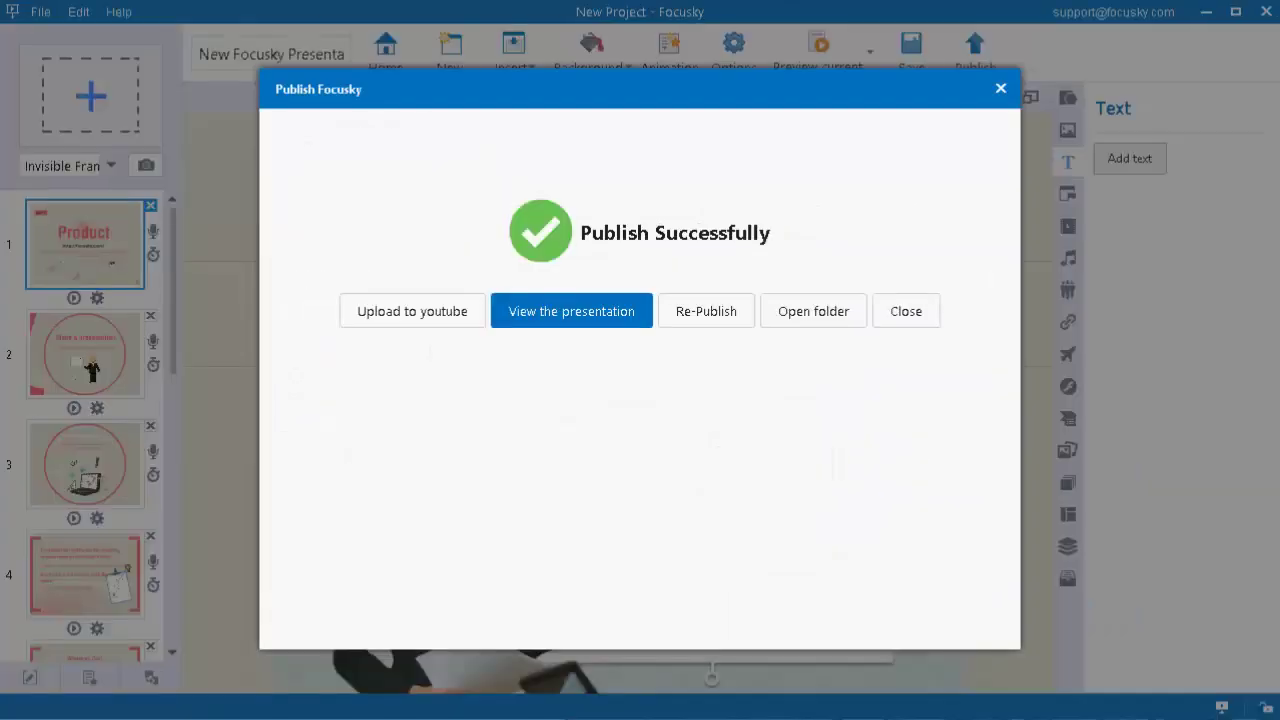
{"action": "left_click", "coordinate": [418, 316]}
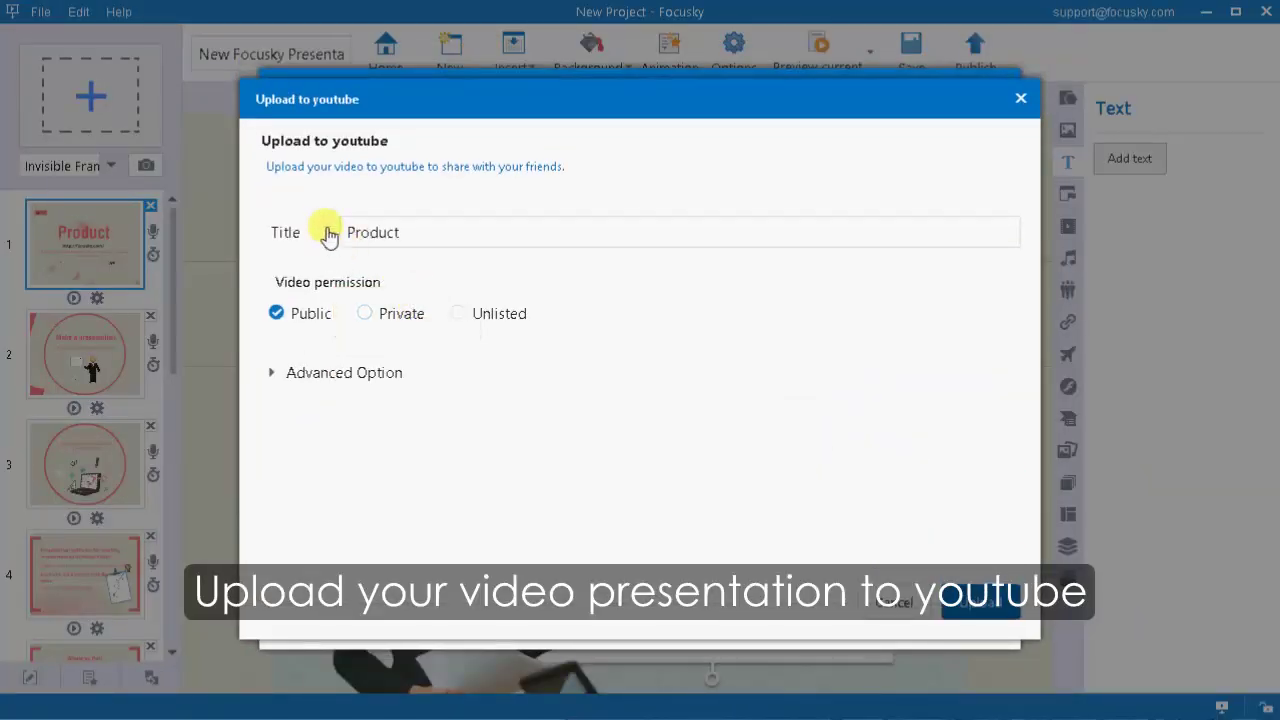
{"action": "left_click", "coordinate": [366, 373]}
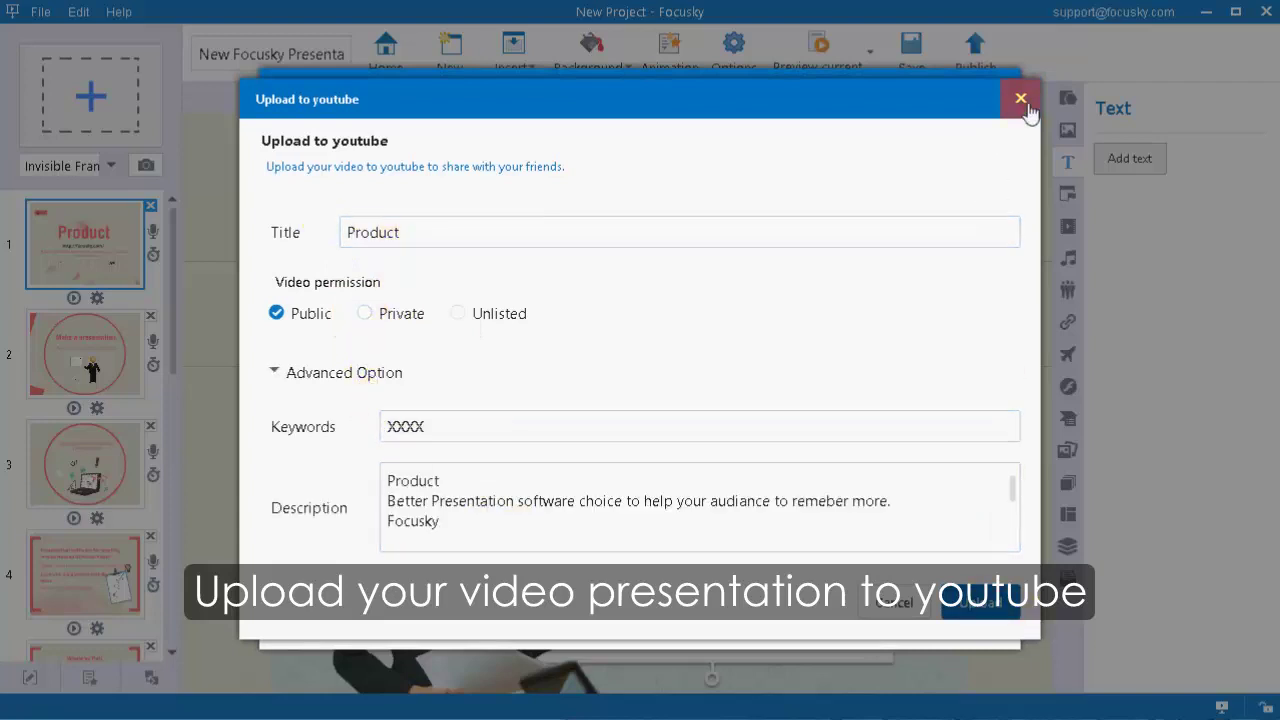
{"action": "left_click", "coordinate": [1019, 98]}
{"action": "left_click", "coordinate": [813, 311]}
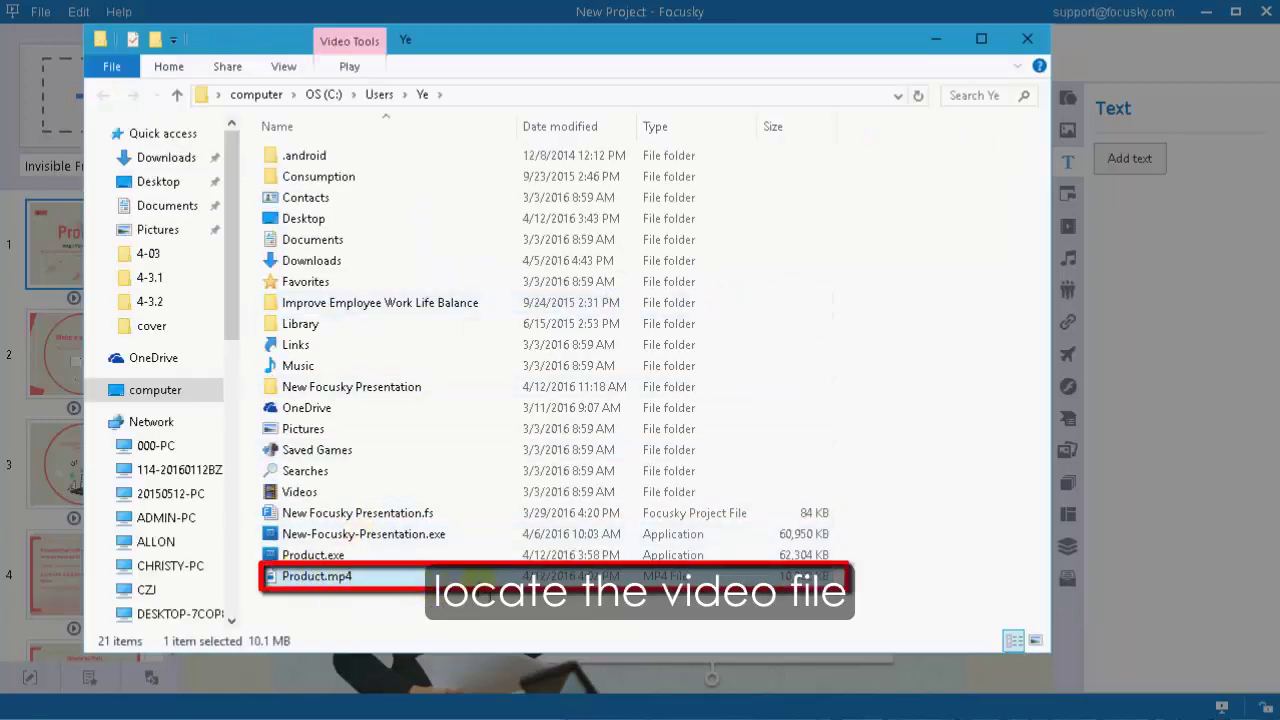
Close the Explorer window and play the published Product.mp4 video
{"action": "left_click", "coordinate": [1022, 43]}
{"action": "left_click", "coordinate": [559, 316]}
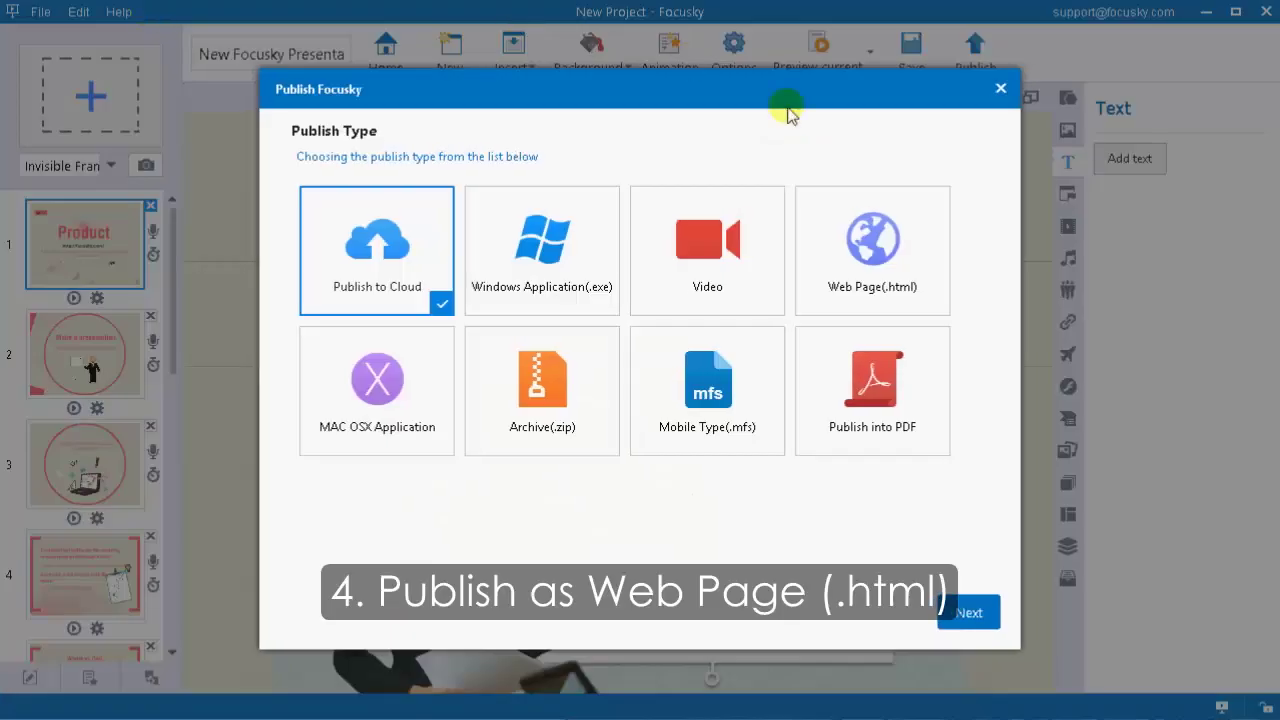
Publish Product as an .html web page with keywords 'xxx' and description 'xxxx'
{"action": "left_click", "coordinate": [855, 275]}
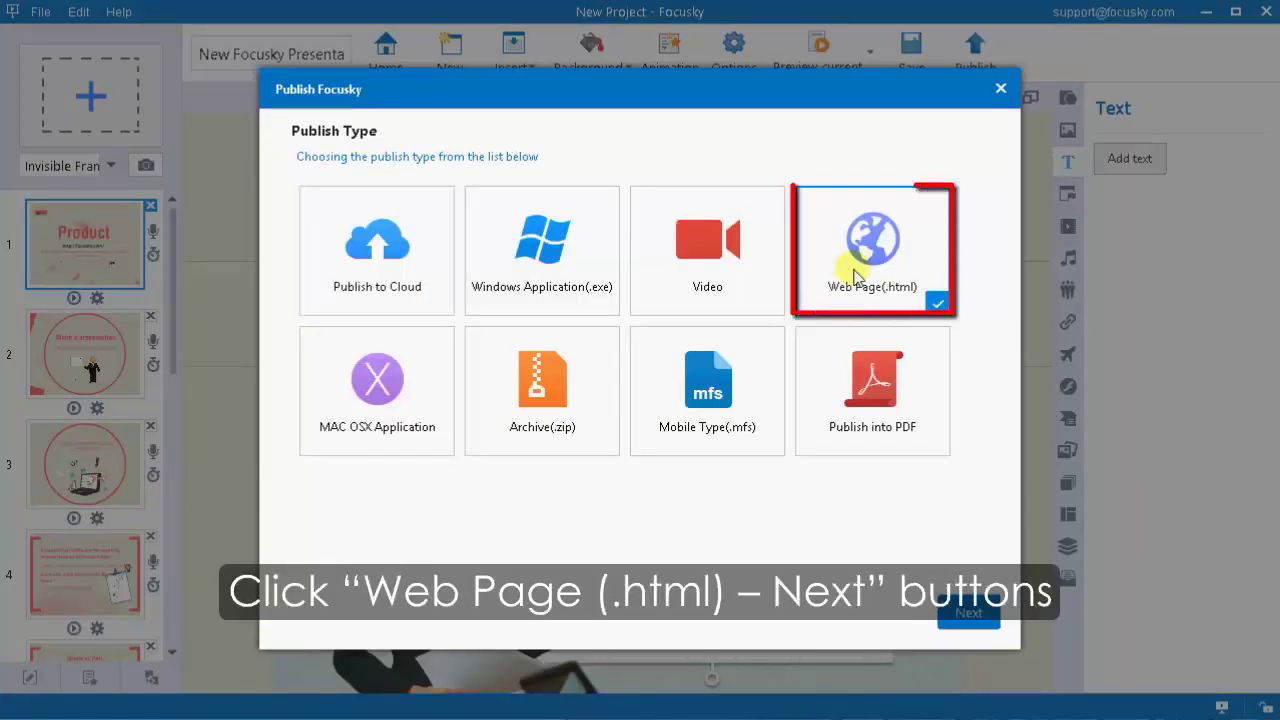
{"action": "left_click", "coordinate": [970, 614]}
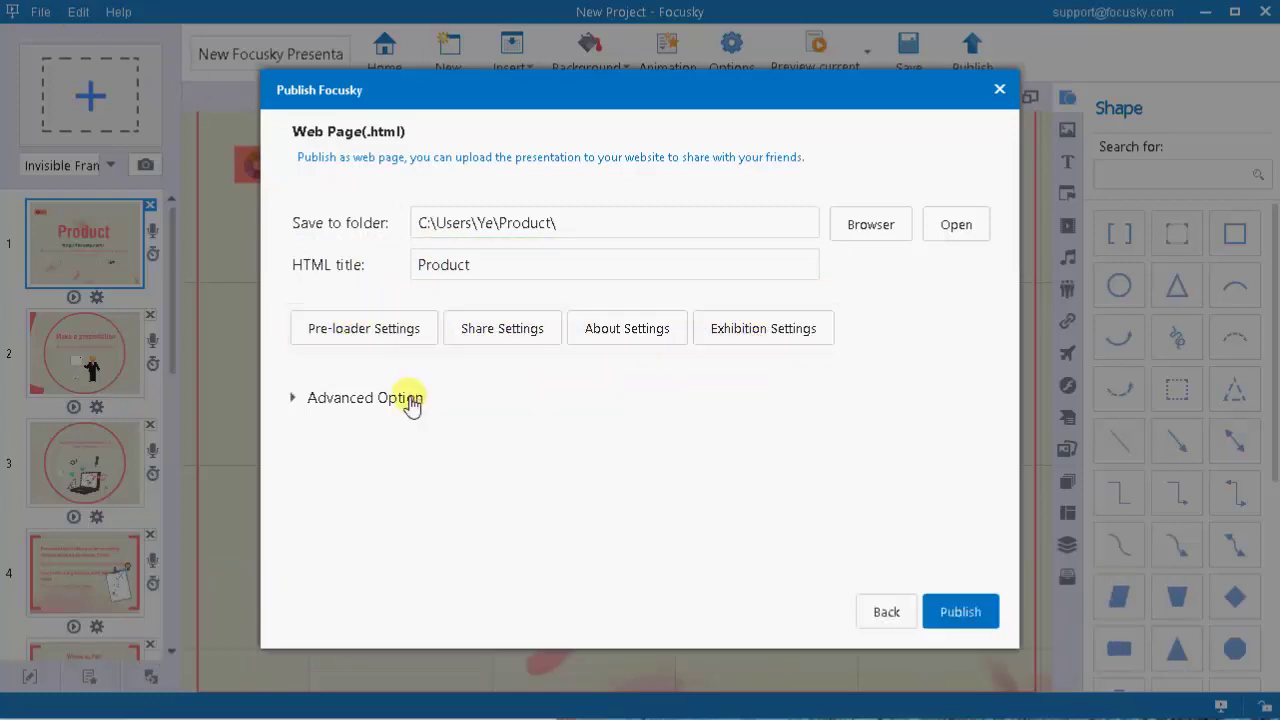
{"action": "left_click", "coordinate": [411, 400]}
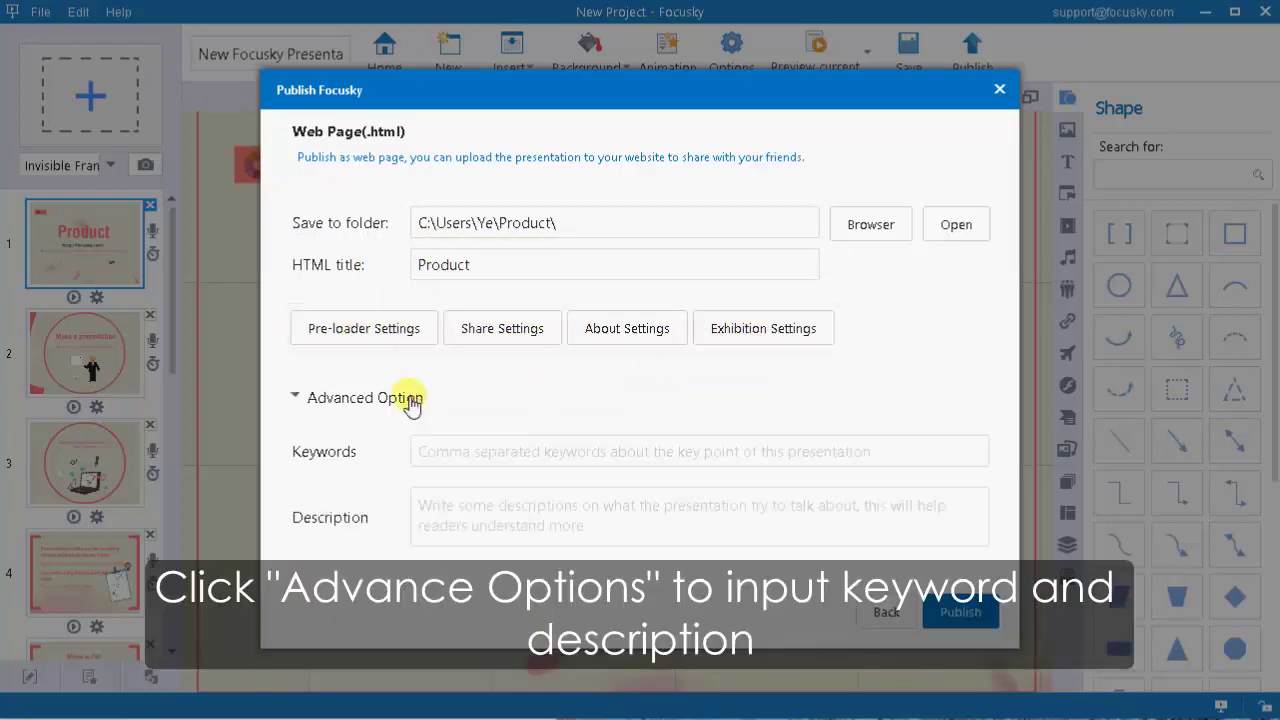
{"action": "left_click", "coordinate": [451, 450]}
{"action": "type", "text": "xxx"}
{"action": "left_click", "coordinate": [471, 494]}
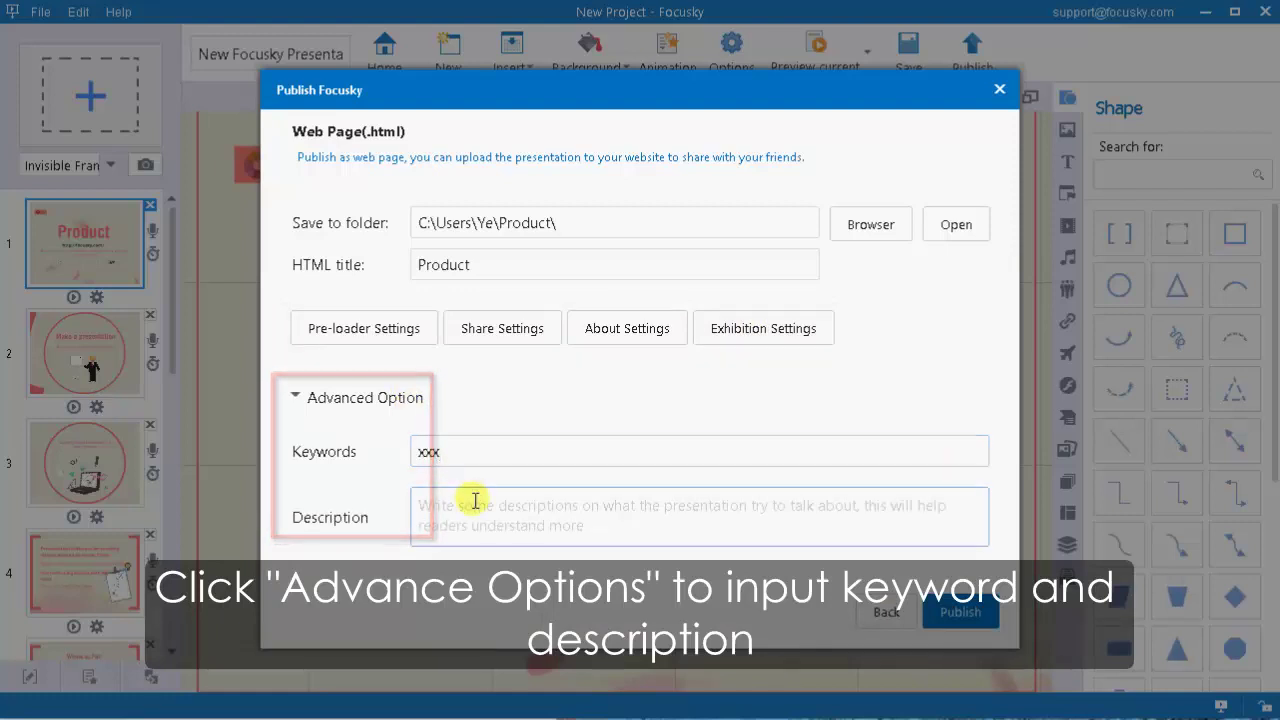
{"action": "type", "text": "xxxx"}
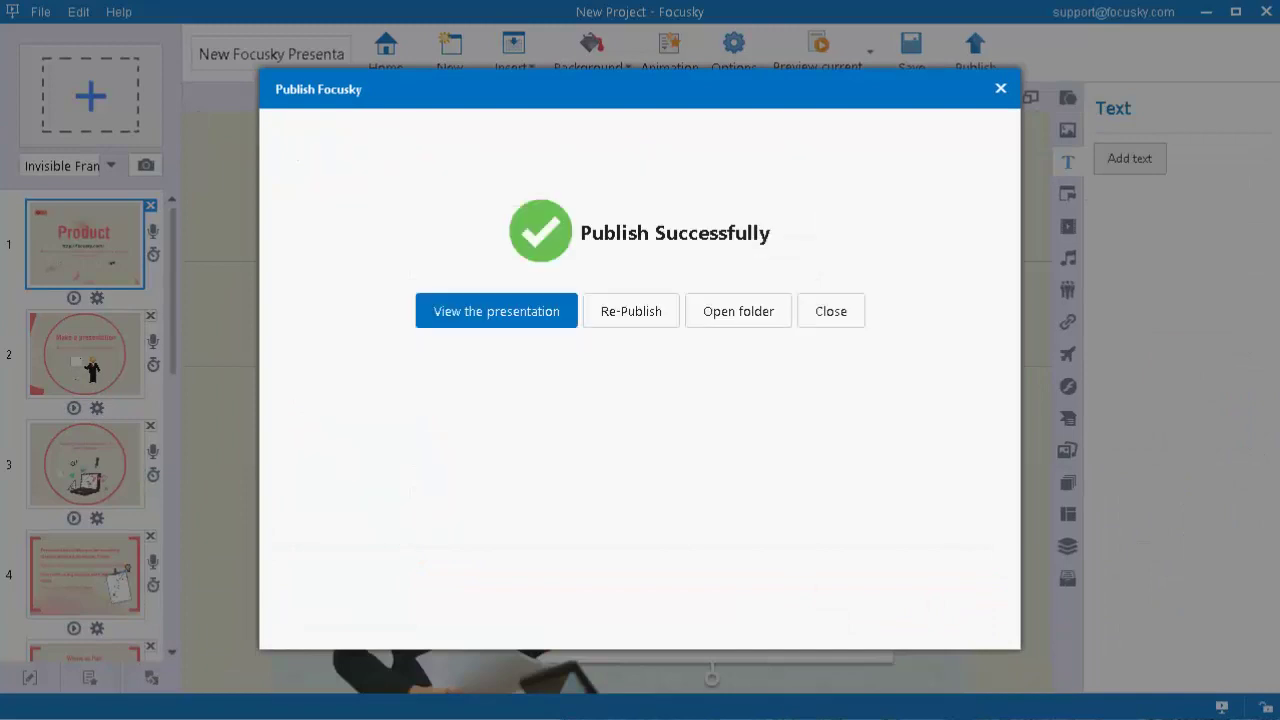
{"action": "left_click", "coordinate": [763, 320]}
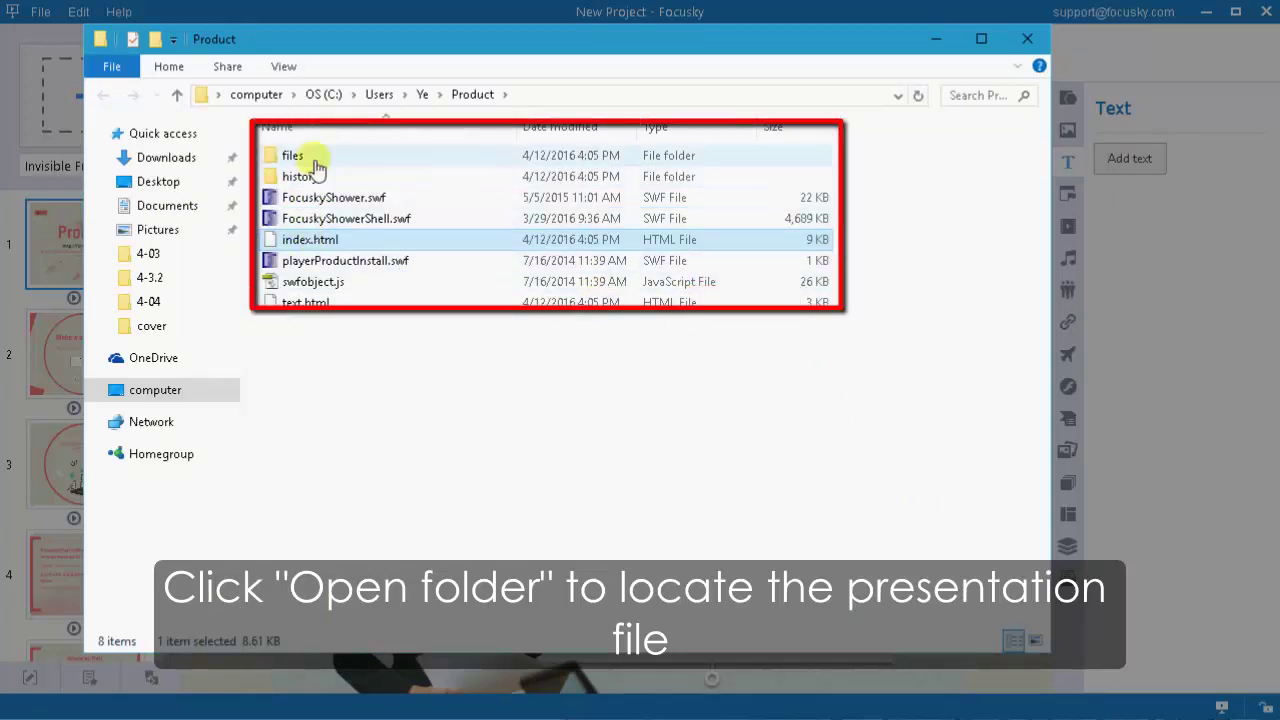
{"action": "left_click", "coordinate": [329, 351]}
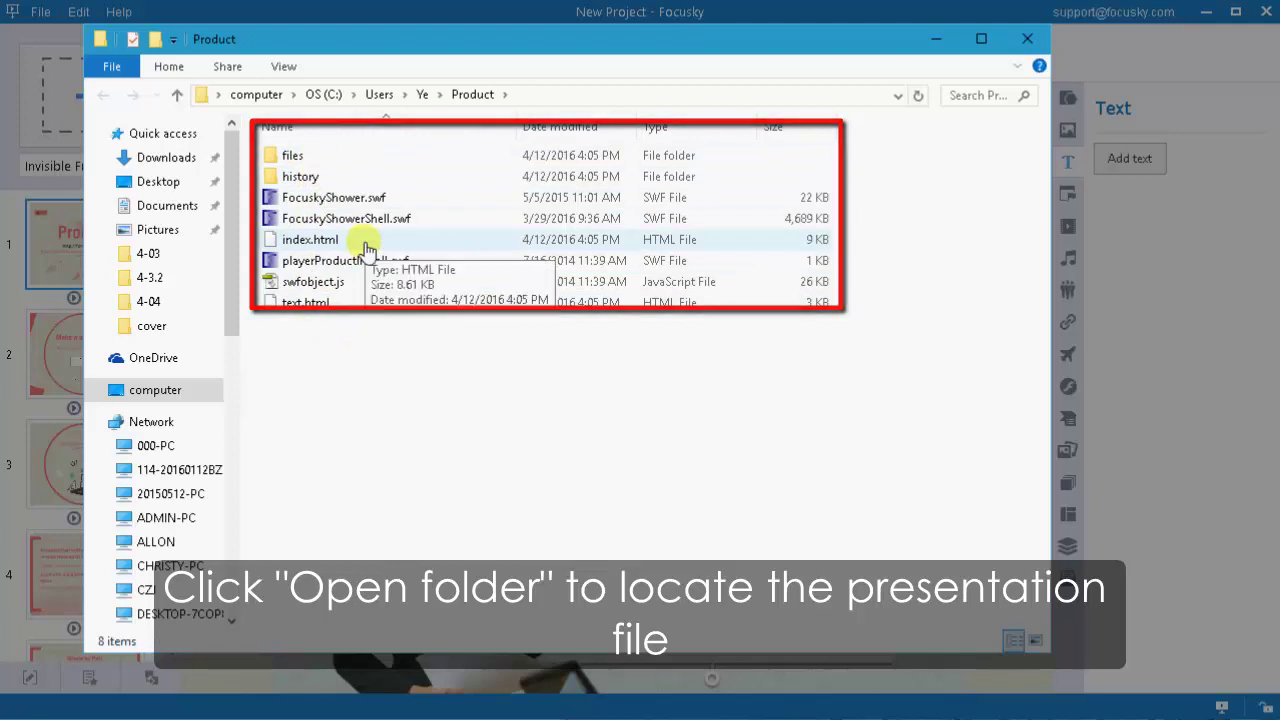
{"action": "left_click", "coordinate": [1030, 39]}
{"action": "left_click", "coordinate": [535, 316]}
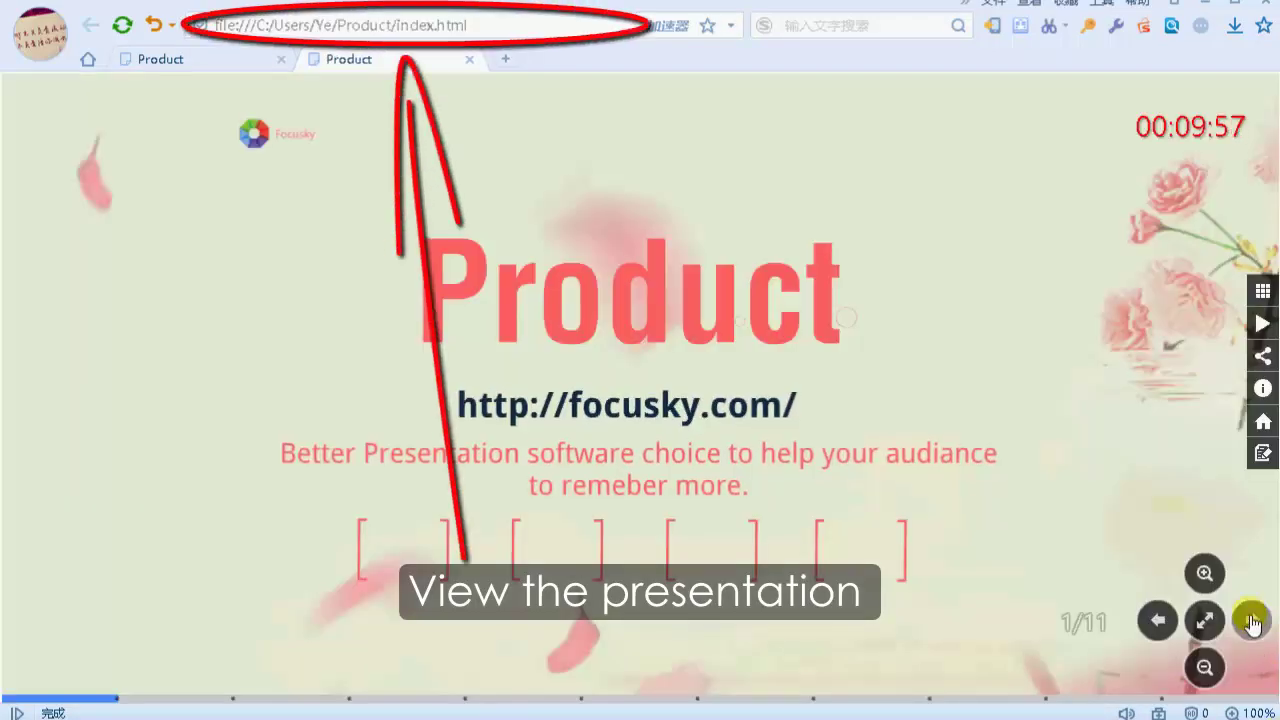
{"action": "left_click", "coordinate": [1251, 621]}
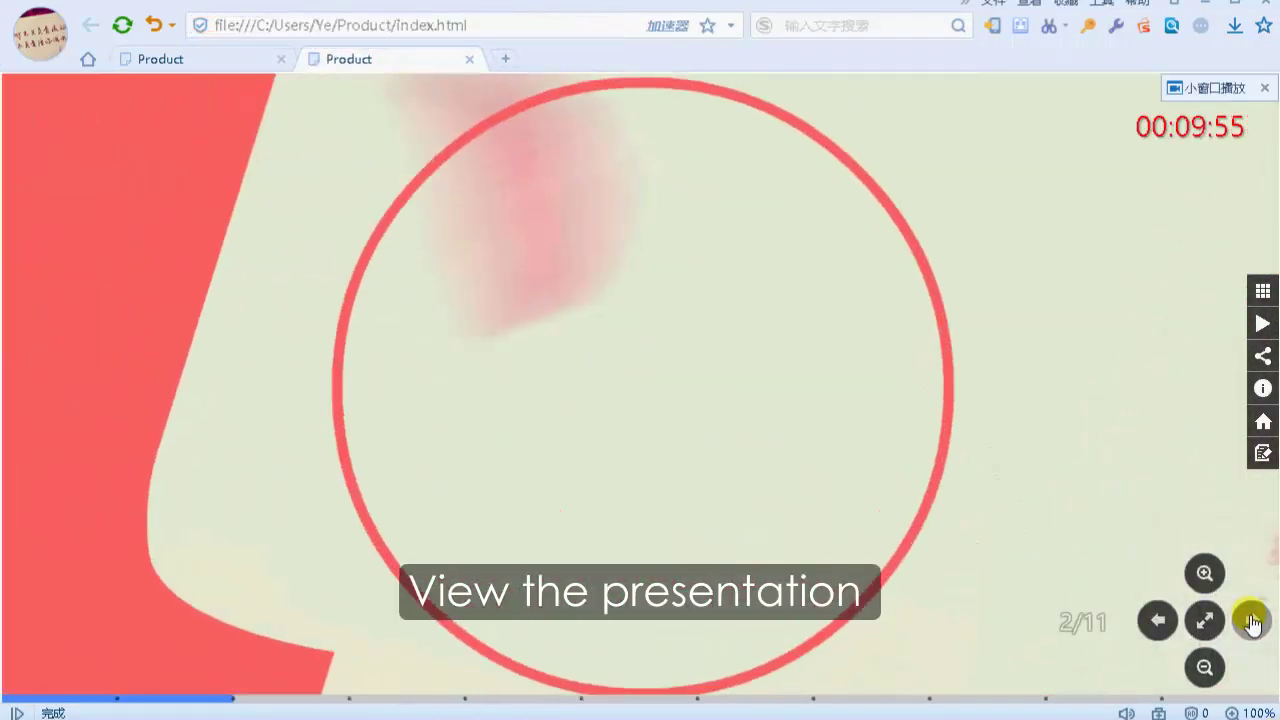
{"action": "left_click", "coordinate": [1158, 621]}
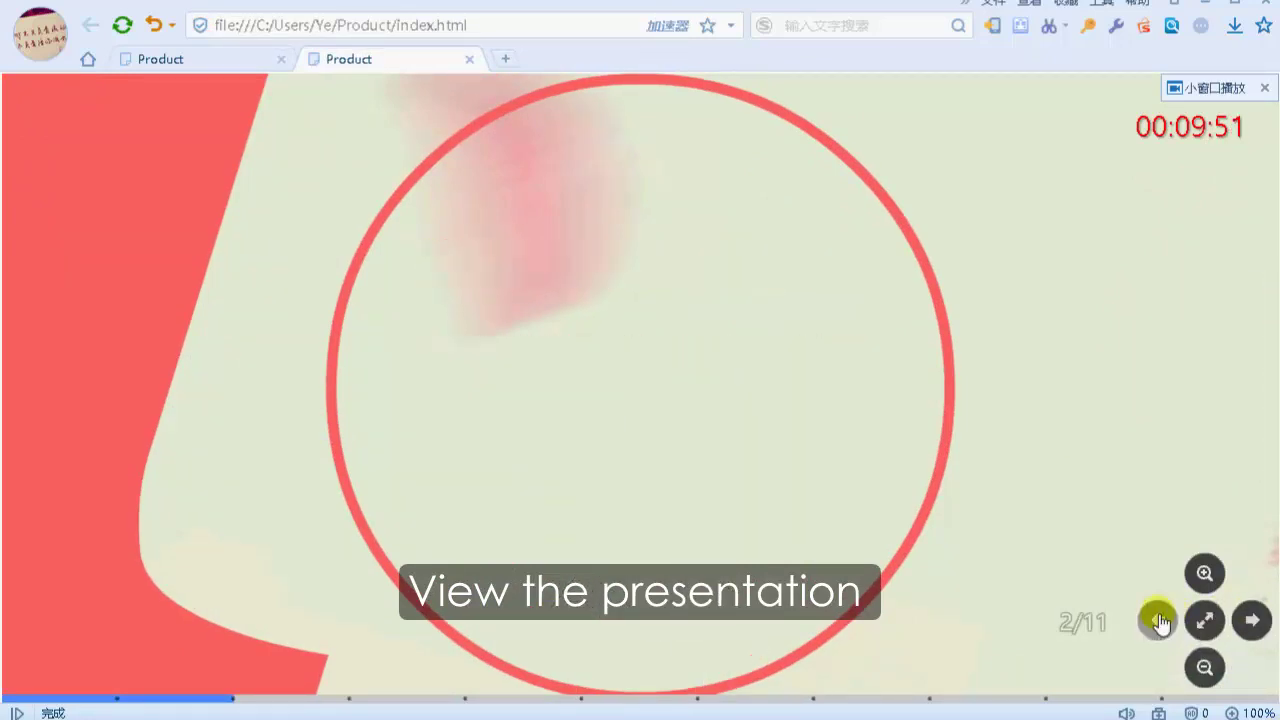
{"action": "left_click", "coordinate": [1158, 621]}
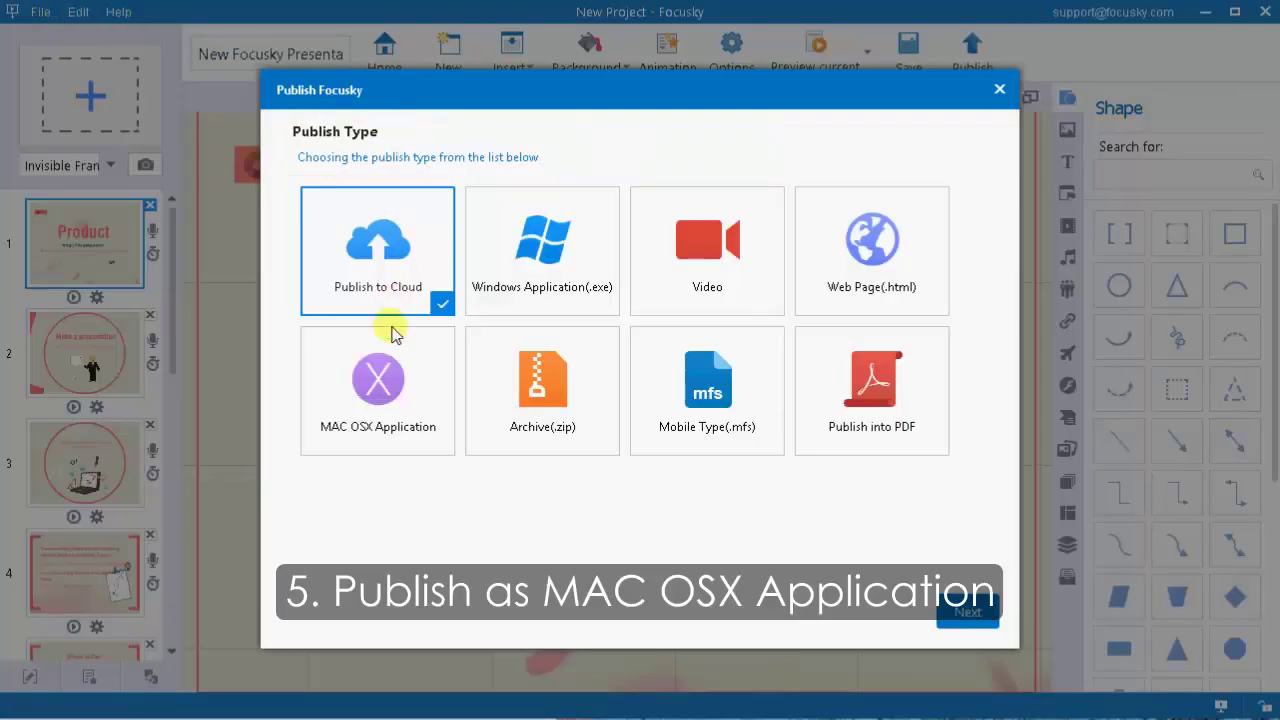
Publish Product.app as a MAC OSX Application with an 800 × 600 window size
{"action": "left_click", "coordinate": [372, 405]}
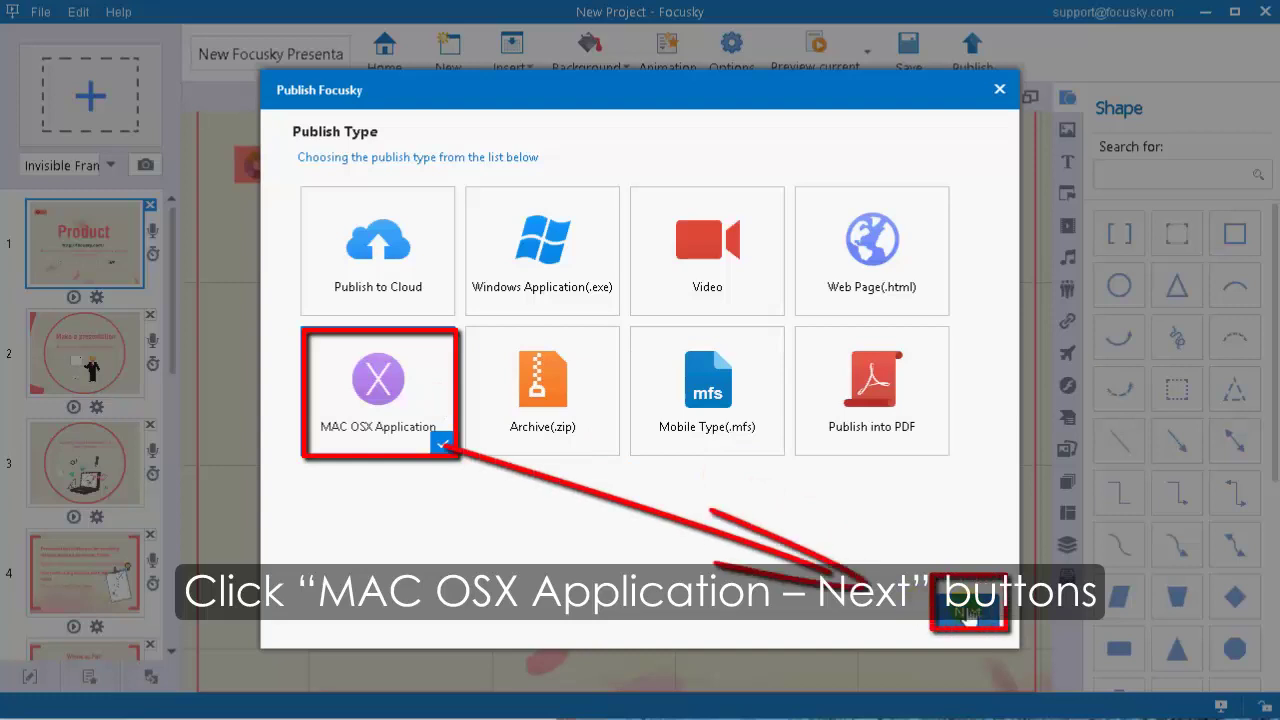
{"action": "left_click", "coordinate": [966, 615]}
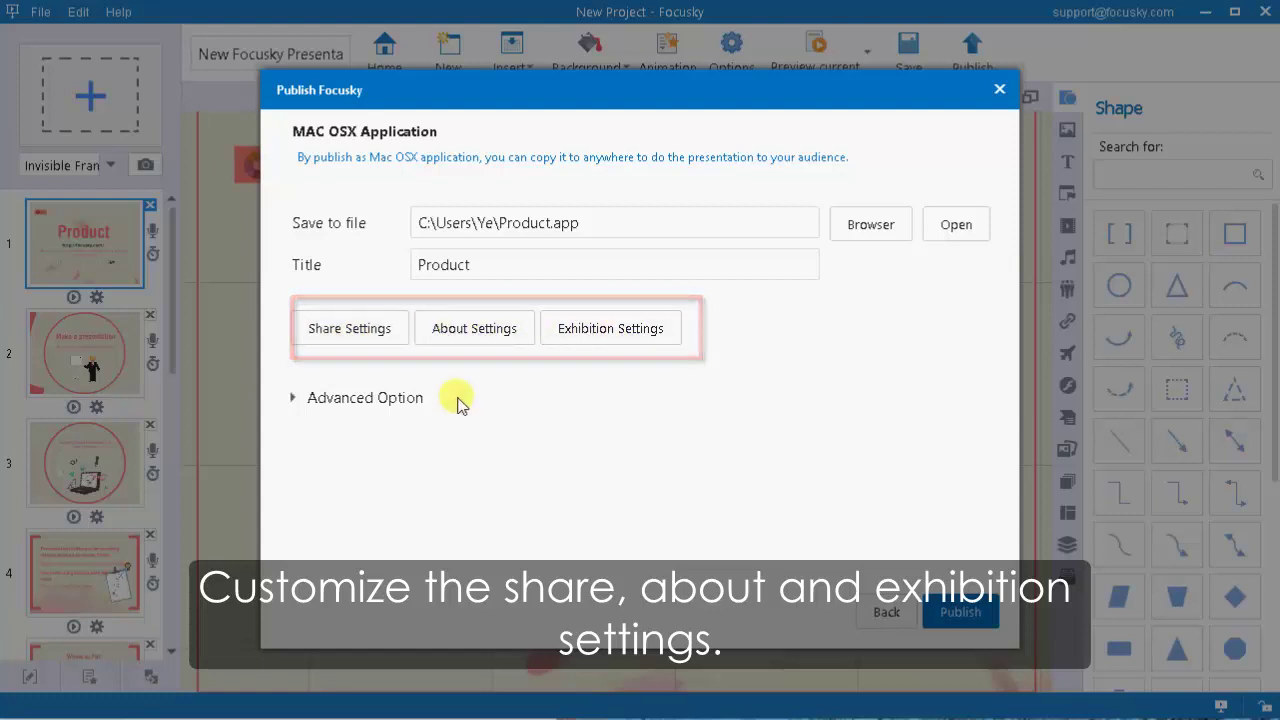
{"action": "left_click", "coordinate": [408, 400]}
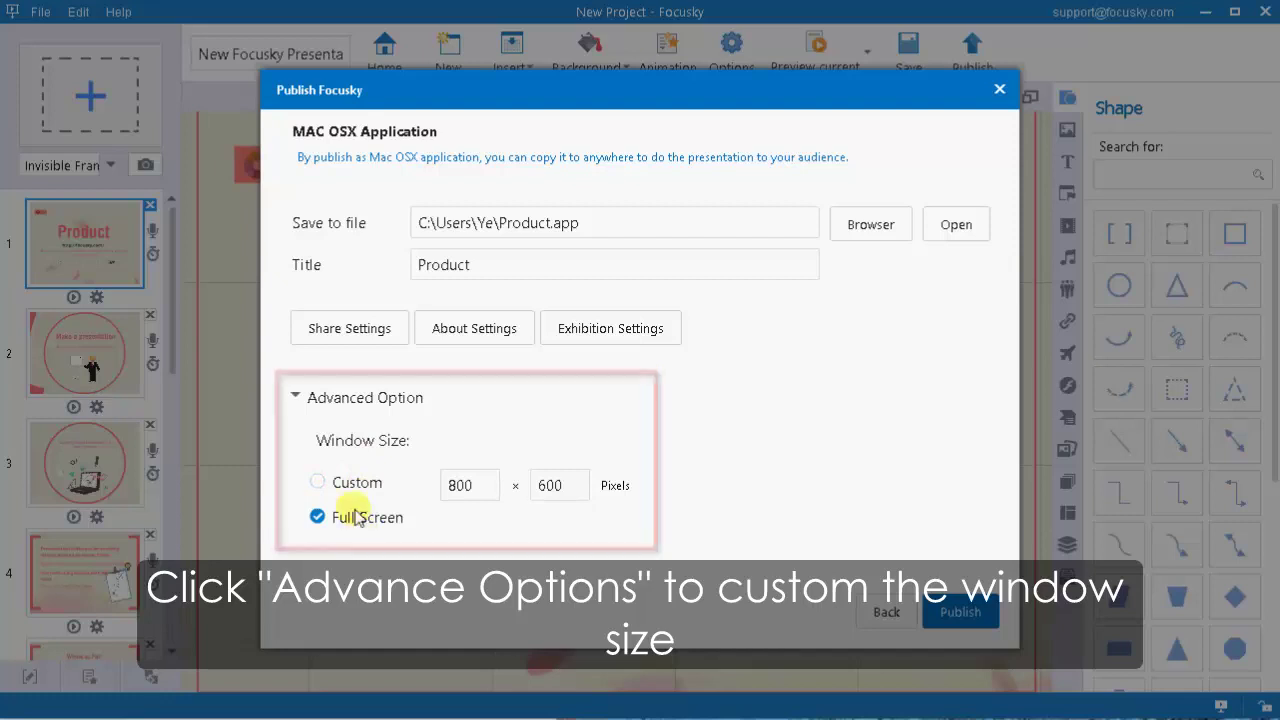
{"action": "left_click", "coordinate": [972, 614]}
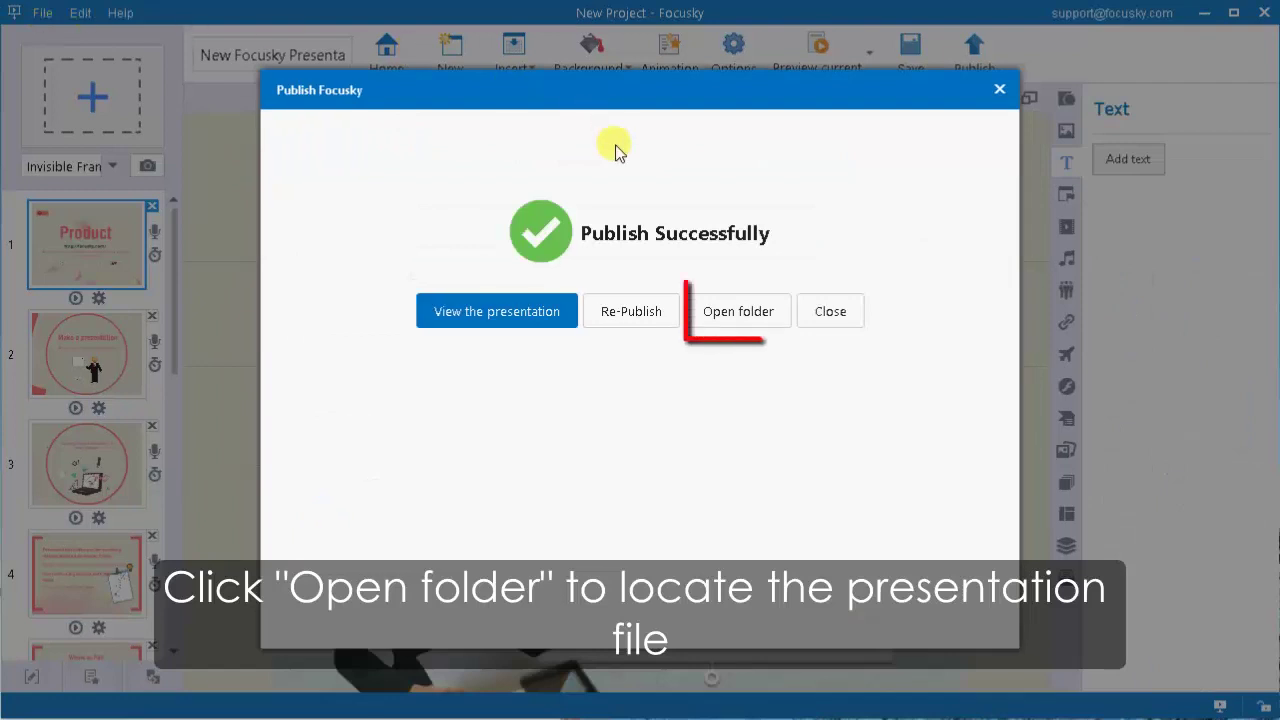
{"action": "left_click", "coordinate": [748, 321]}
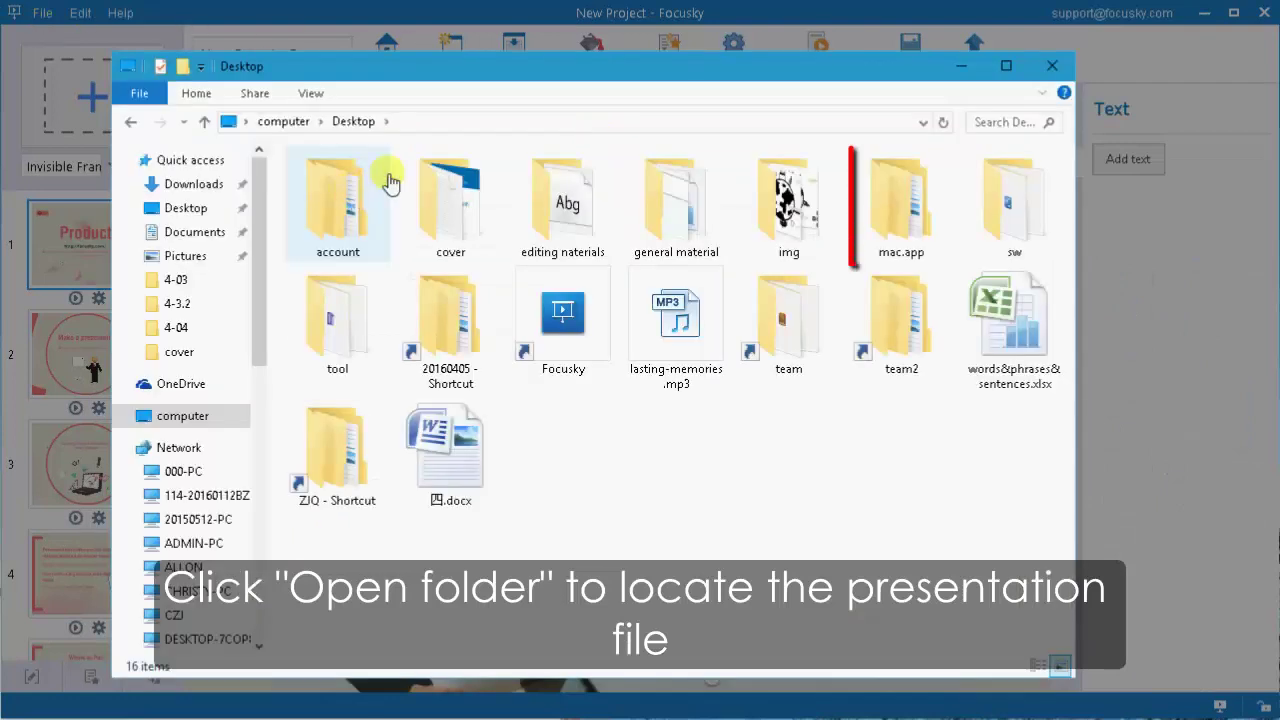
{"action": "mouse_move", "coordinate": [899, 205]}
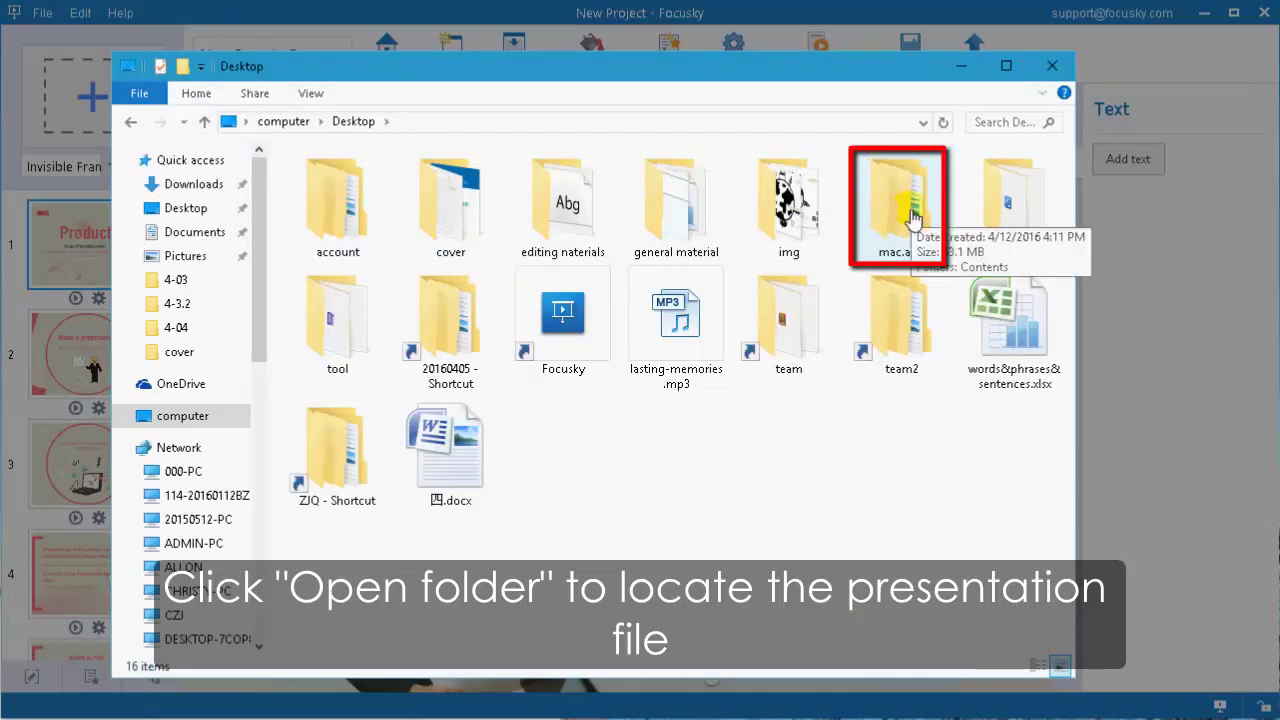
{"action": "left_click", "coordinate": [1052, 65]}
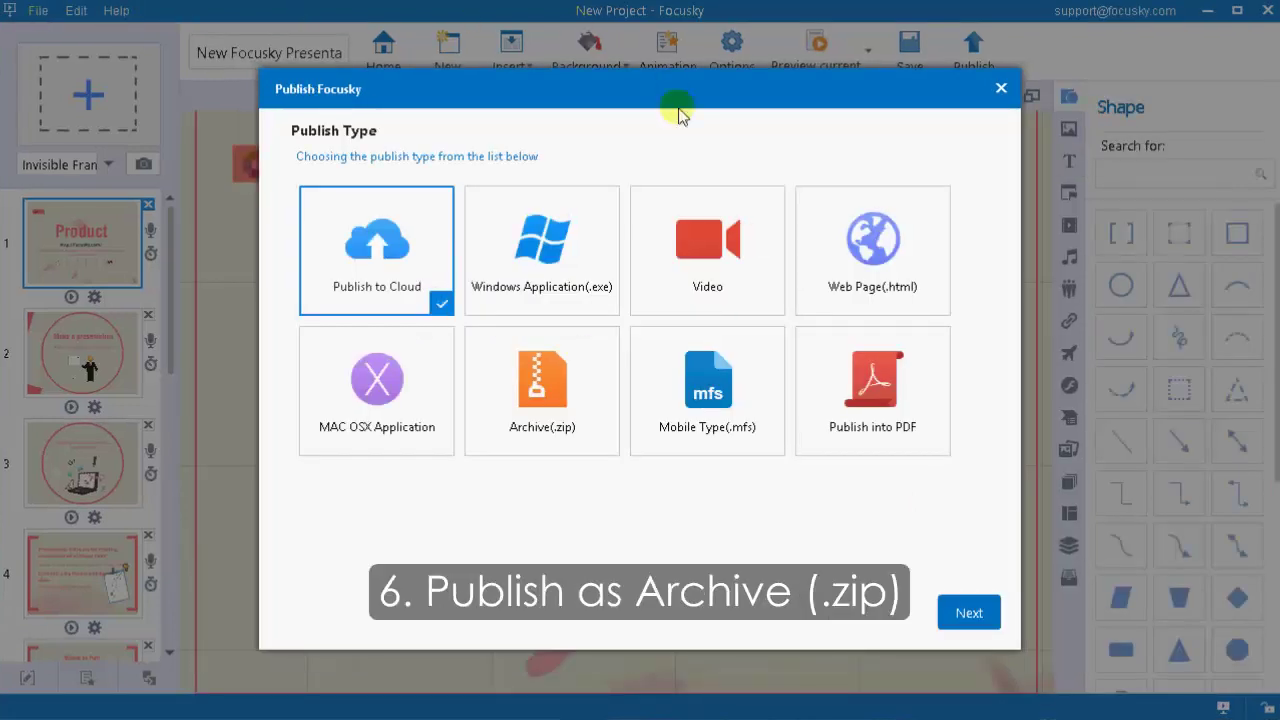
Publish Product.zip as an Archive (.zip) and open the Product folder containing it
{"action": "left_click", "coordinate": [544, 404]}
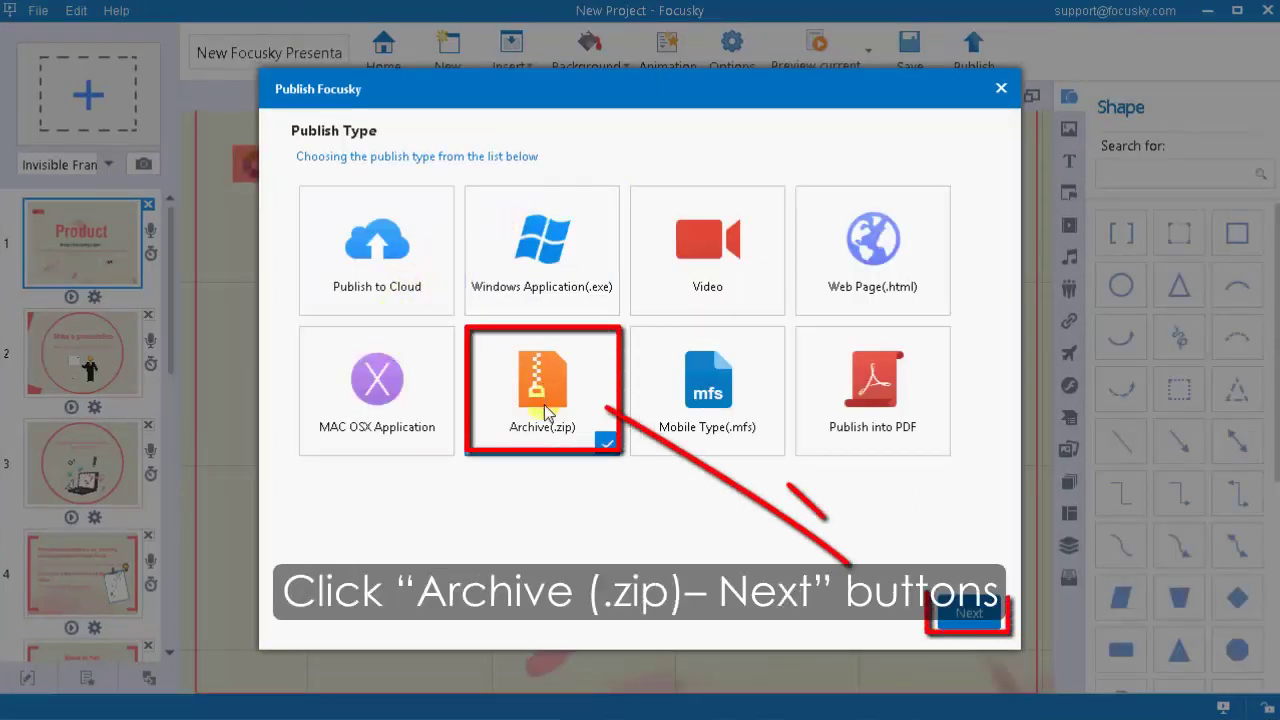
{"action": "left_click", "coordinate": [975, 615]}
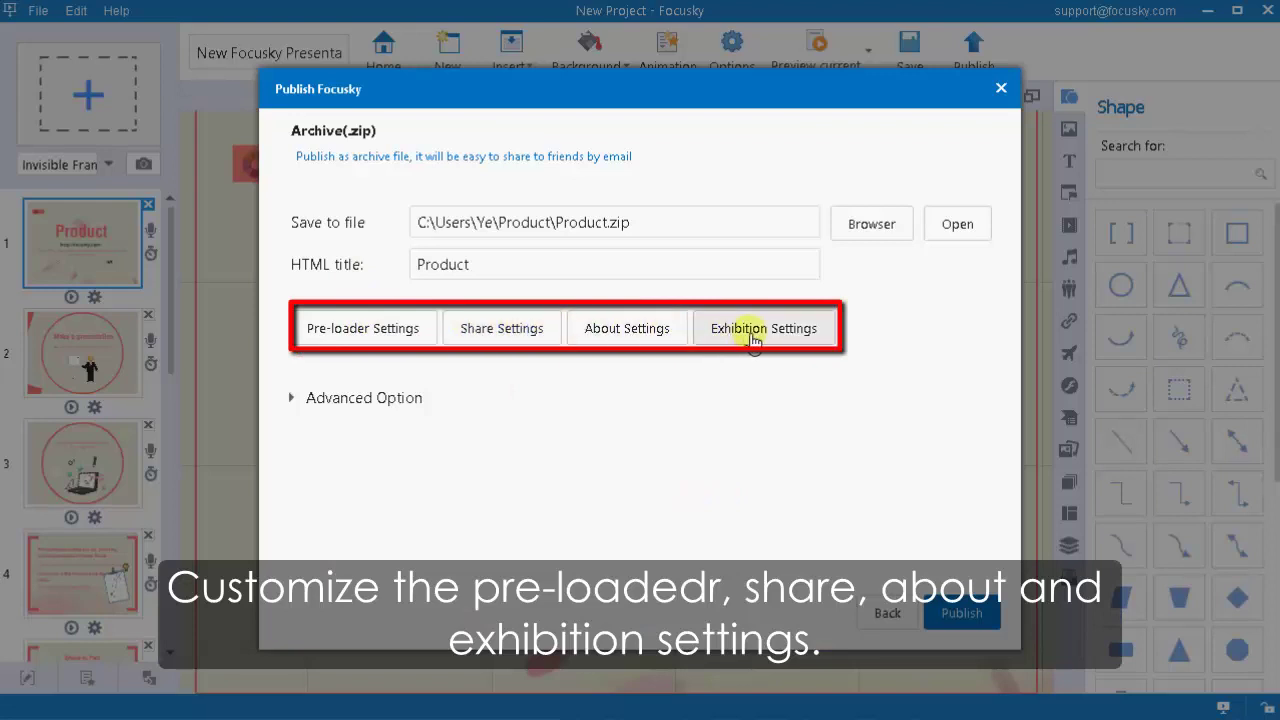
{"action": "left_click", "coordinate": [400, 400]}
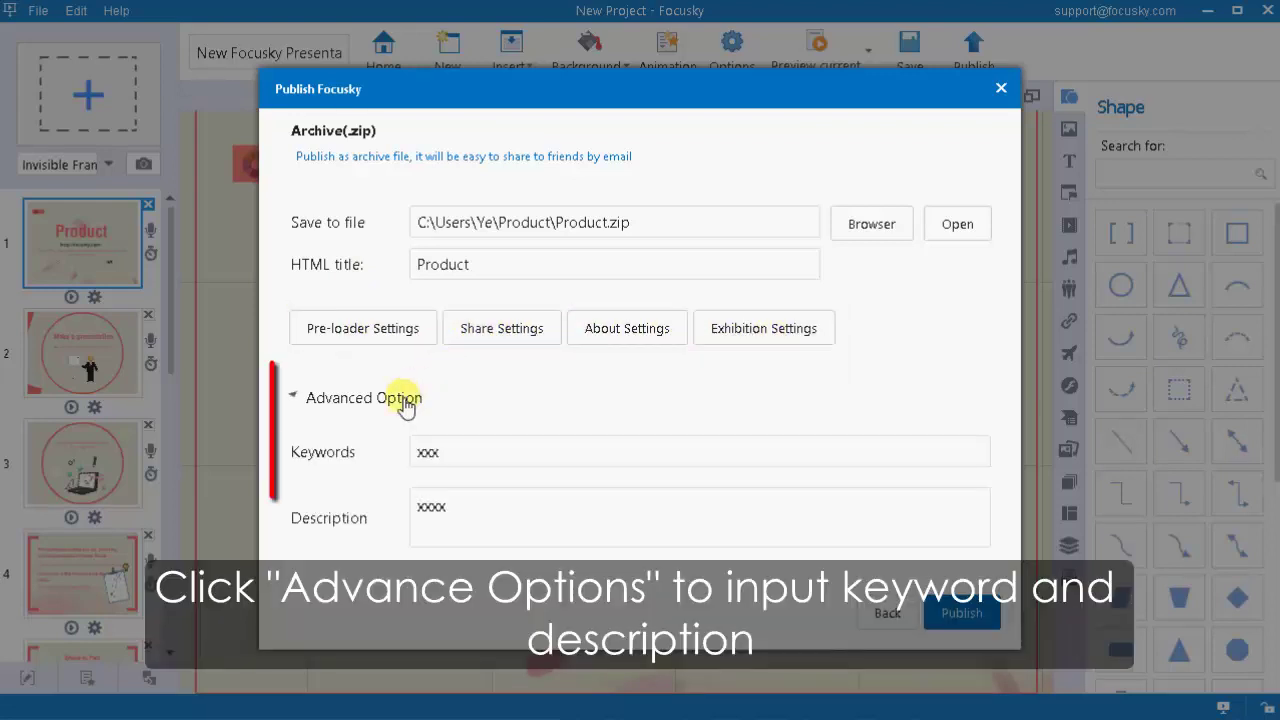
{"action": "left_click", "coordinate": [510, 507]}
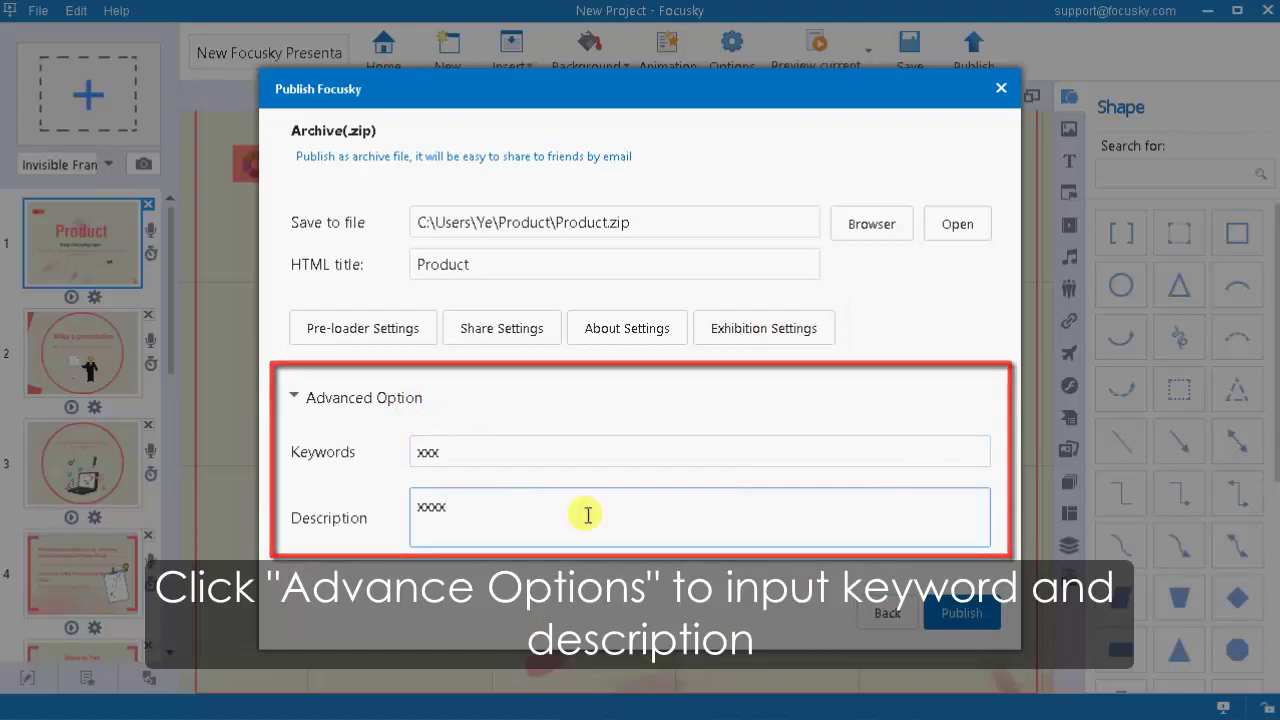
{"action": "left_click", "coordinate": [962, 614]}
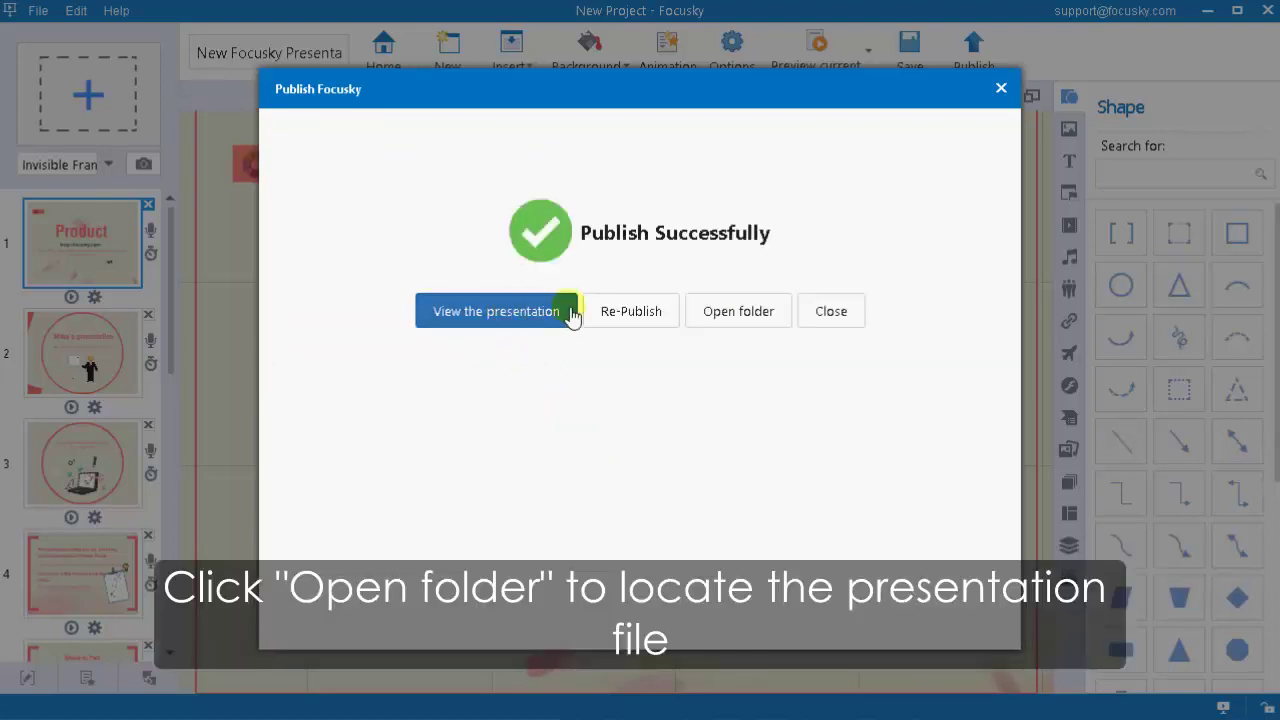
{"action": "left_click", "coordinate": [766, 314]}
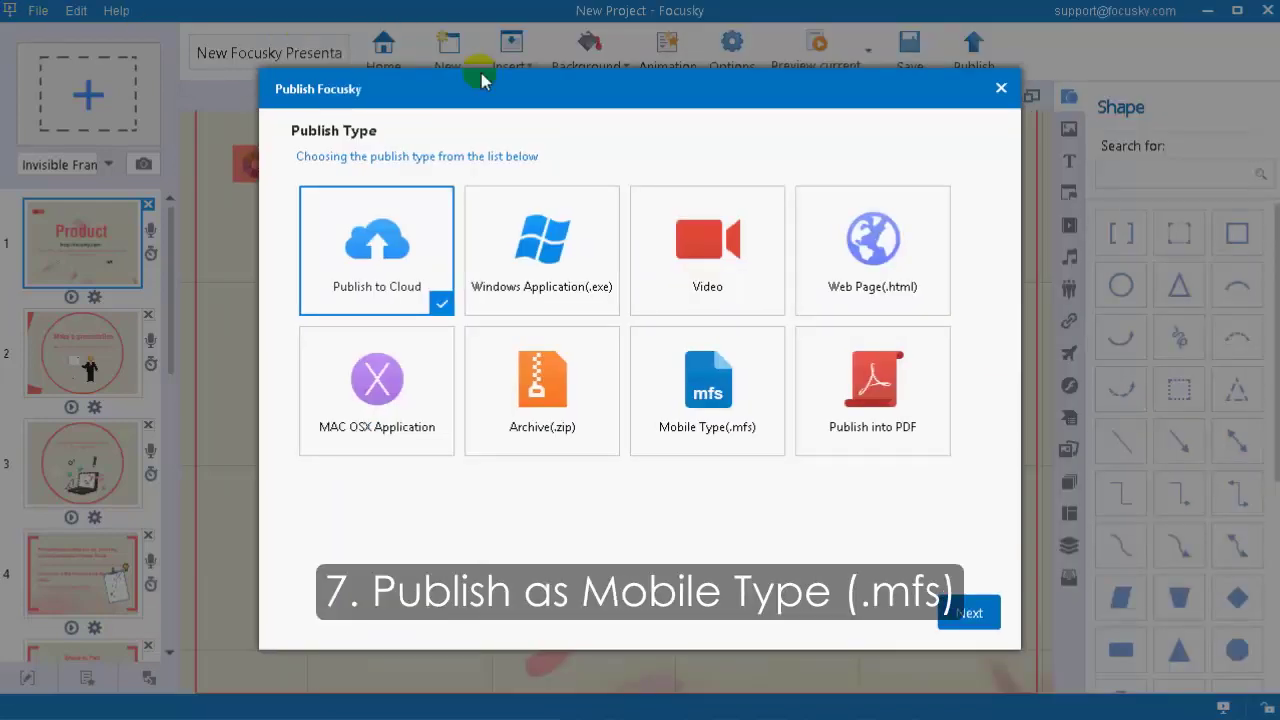
Choose Mobile Type (.mfs) and publish Product.mfs with the title 'Product'
{"action": "left_click", "coordinate": [714, 408]}
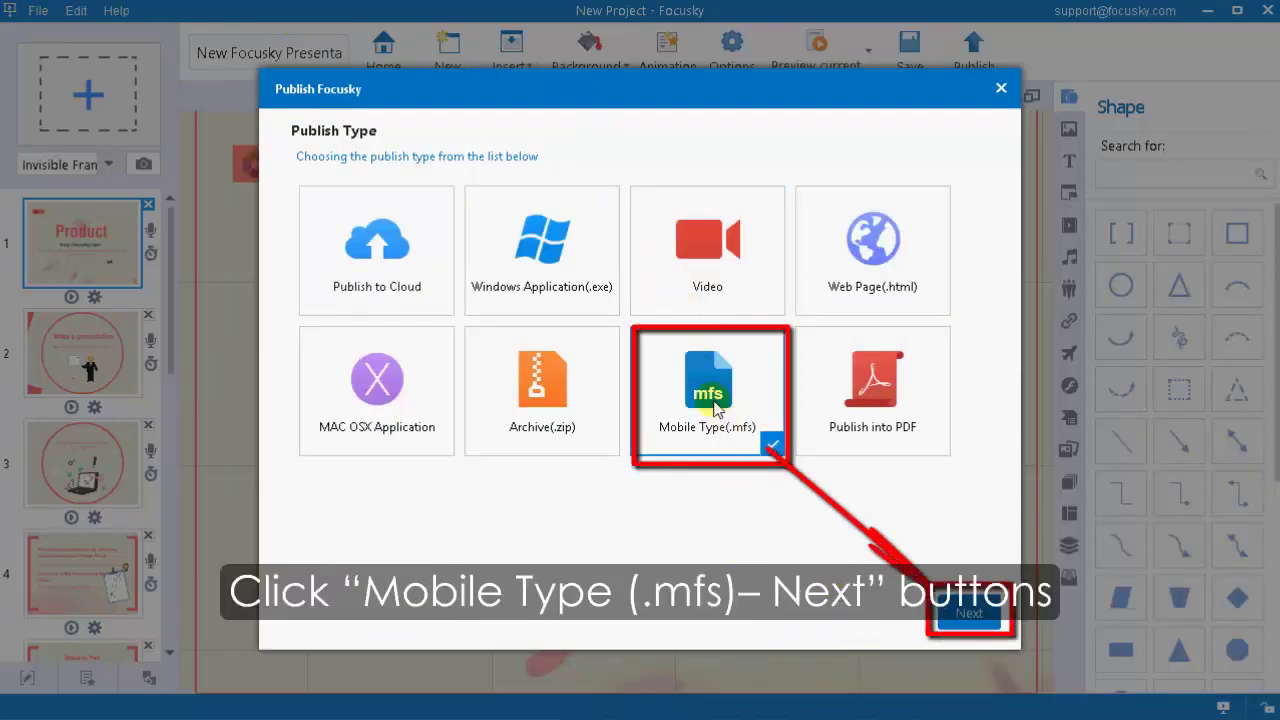
{"action": "left_click", "coordinate": [968, 613]}
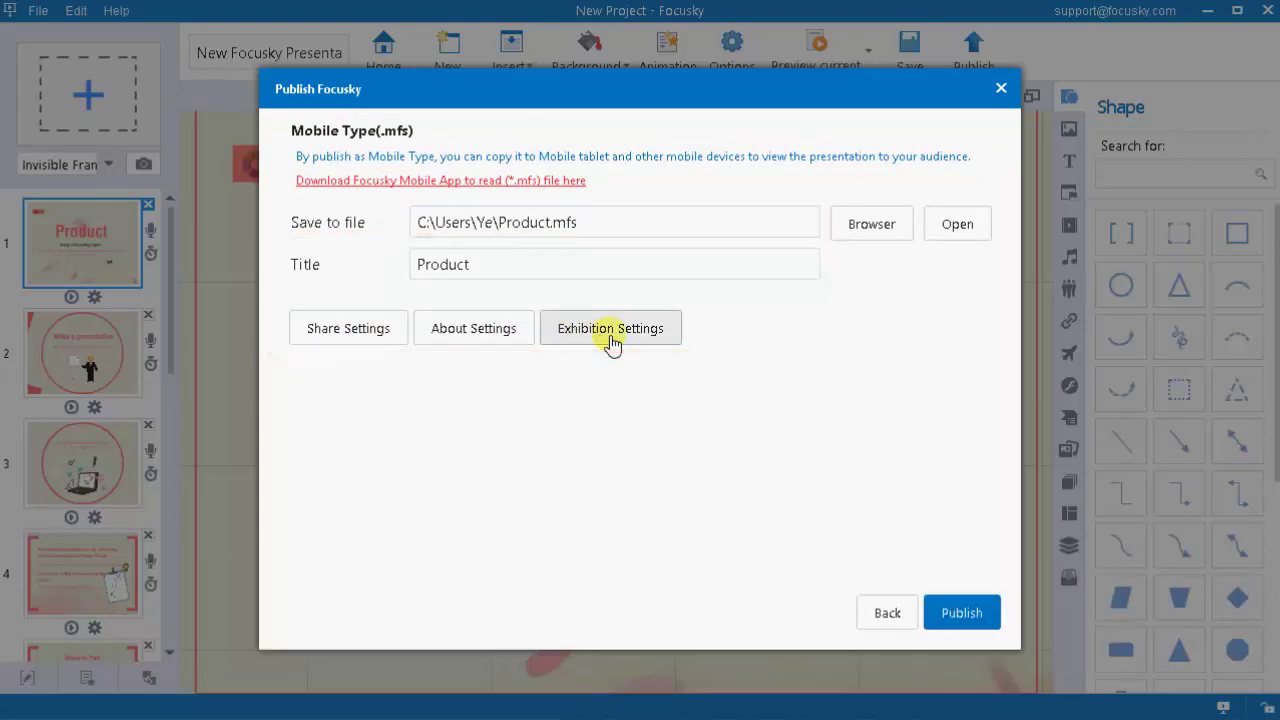
{"action": "left_click", "coordinate": [965, 611]}
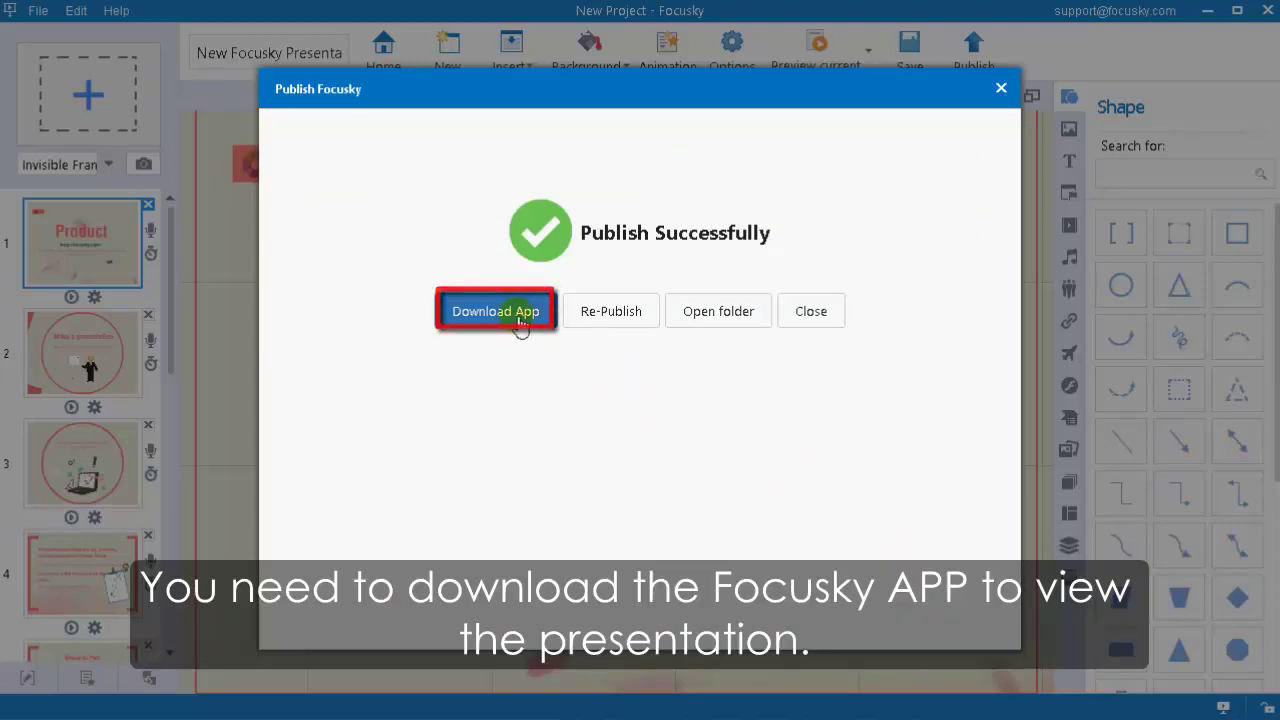
{"action": "left_click", "coordinate": [735, 322]}
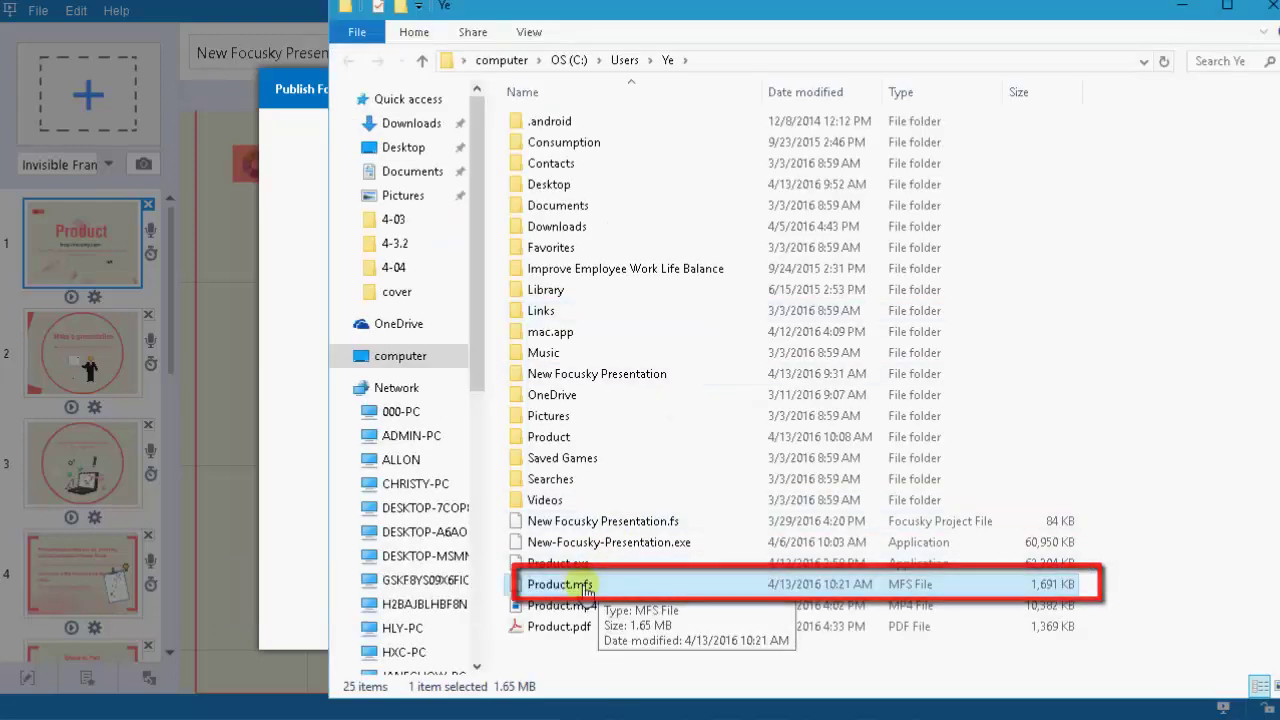
{"action": "left_click", "coordinate": [1263, 10]}
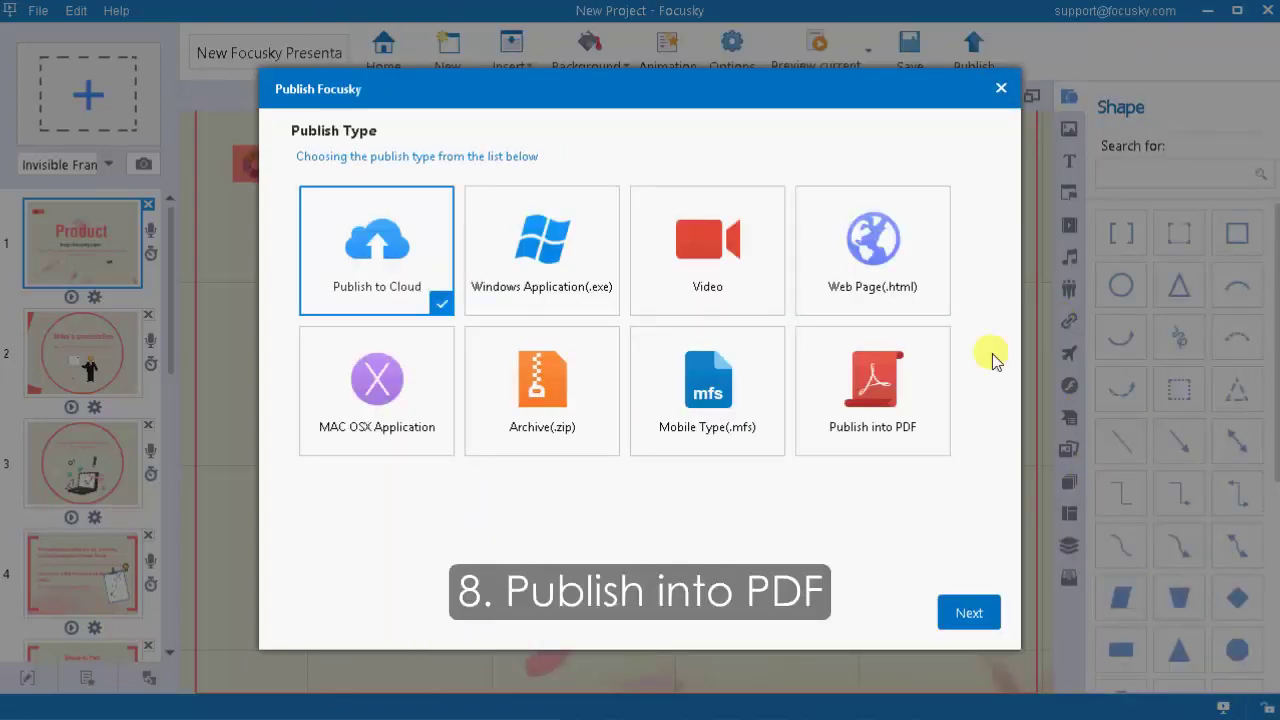
Publish the presentation as the PDF file Product.pdf
{"action": "left_click", "coordinate": [900, 378]}
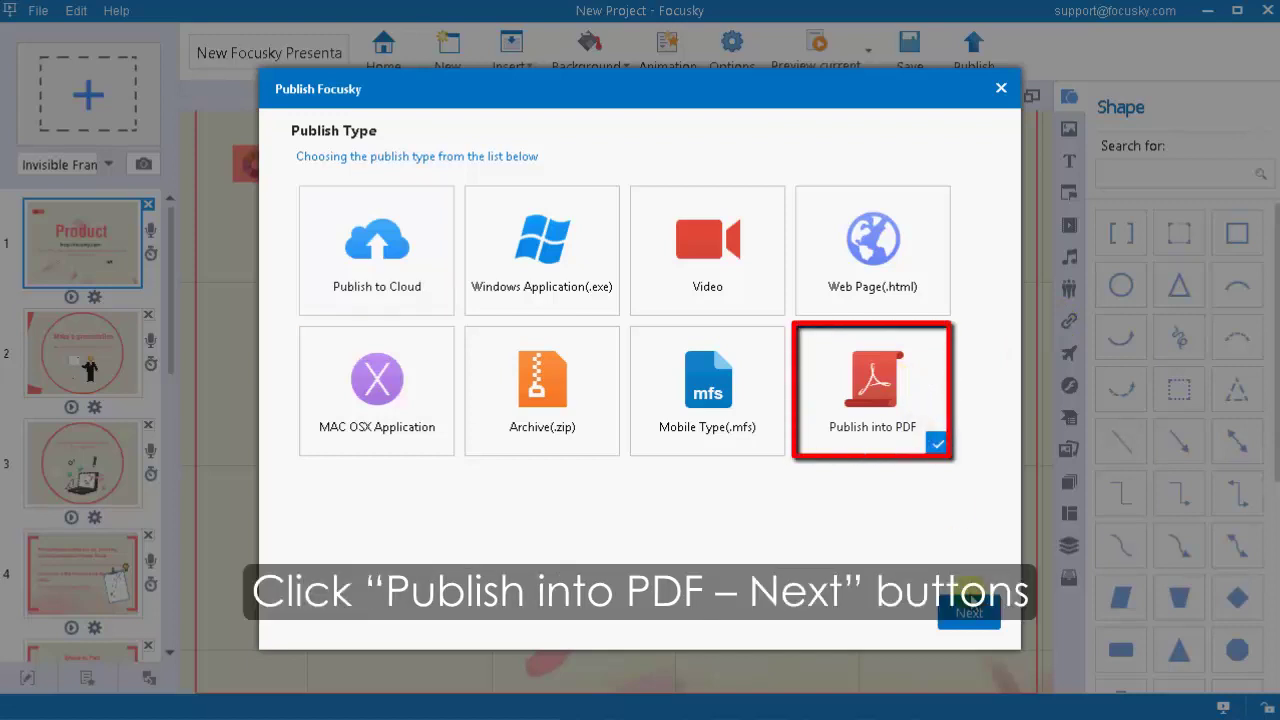
{"action": "left_click", "coordinate": [969, 614]}
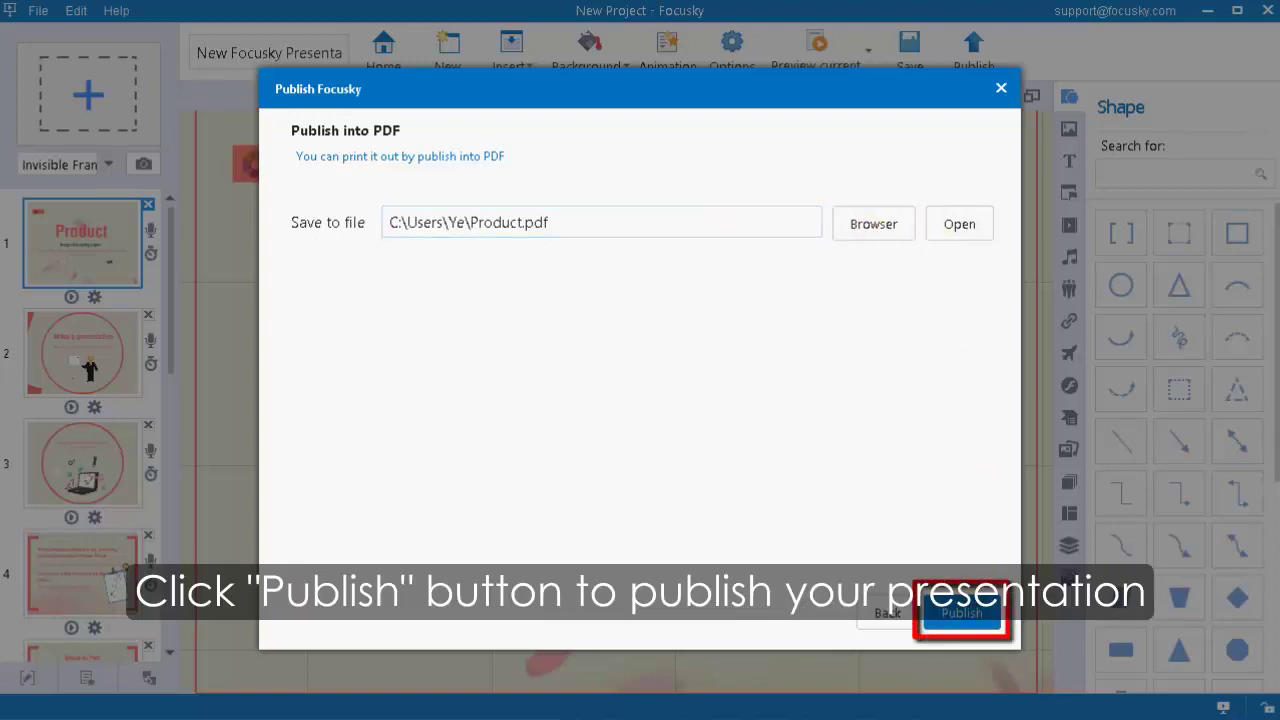
{"action": "left_click", "coordinate": [961, 613]}
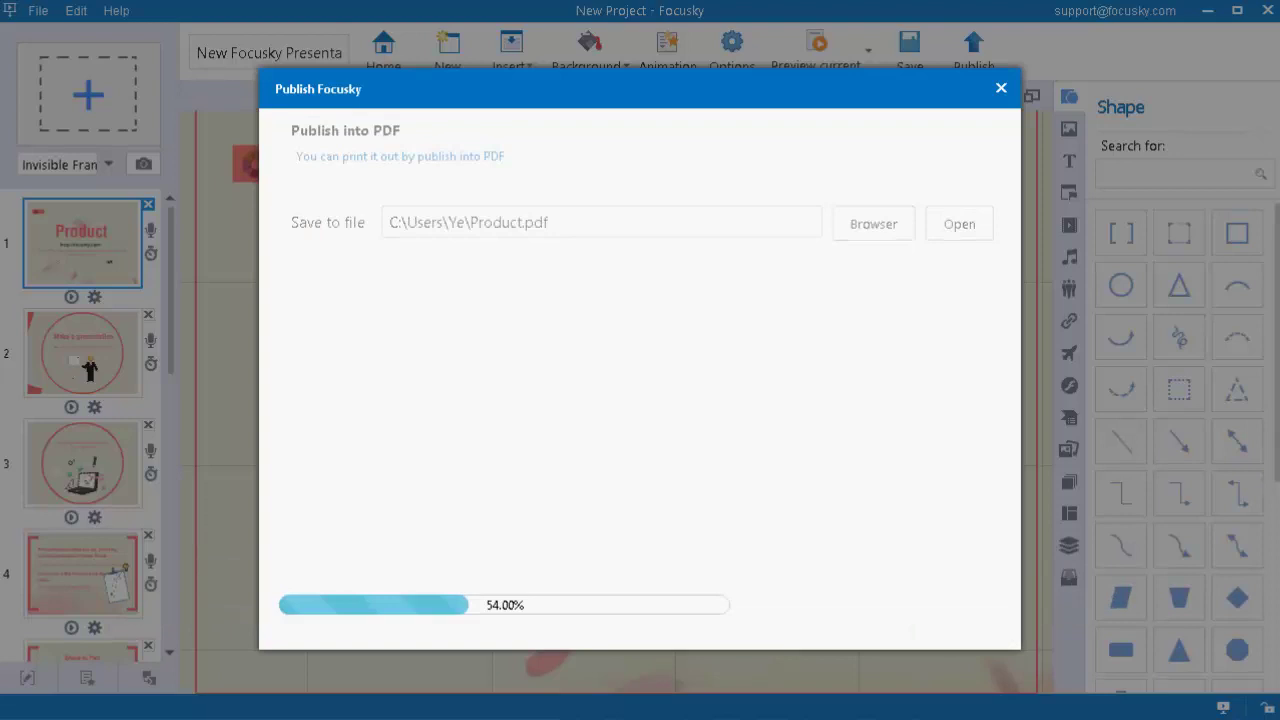
Check the folder for Product.pdf, then view the 11-page PDF in Acrobat
{"action": "left_click", "coordinate": [737, 310]}
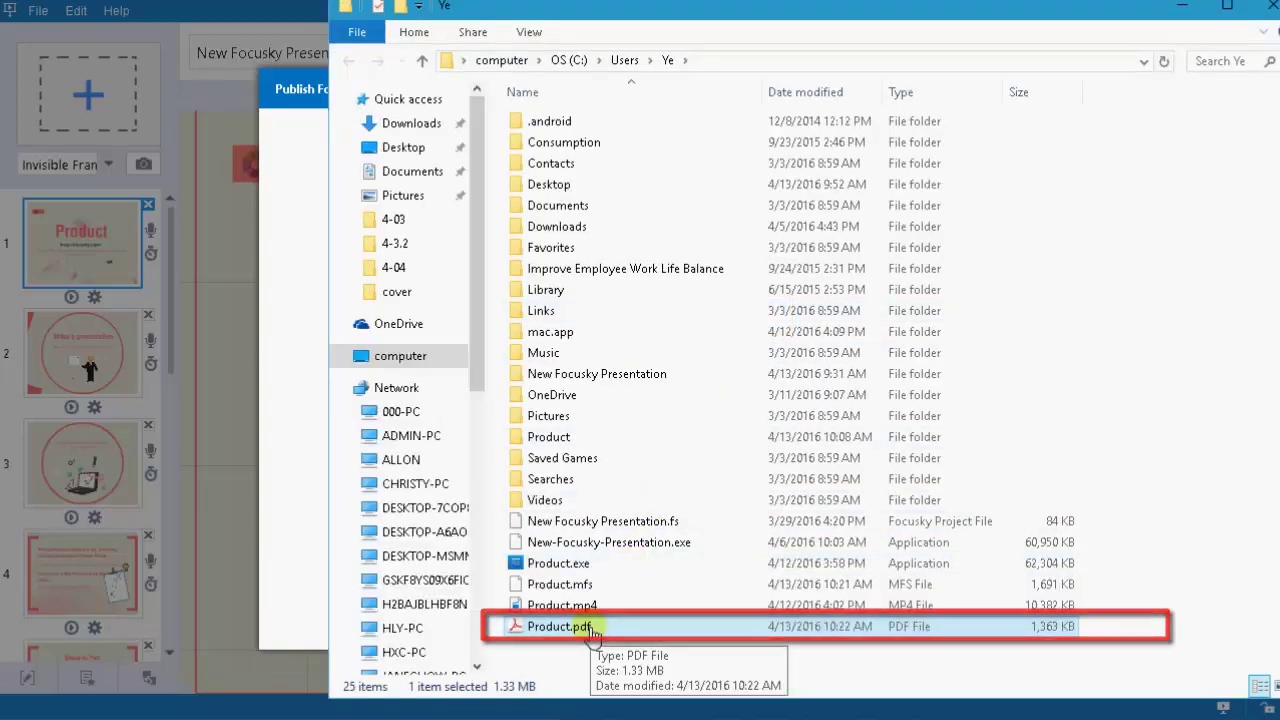
{"action": "left_click", "coordinate": [1265, 6]}
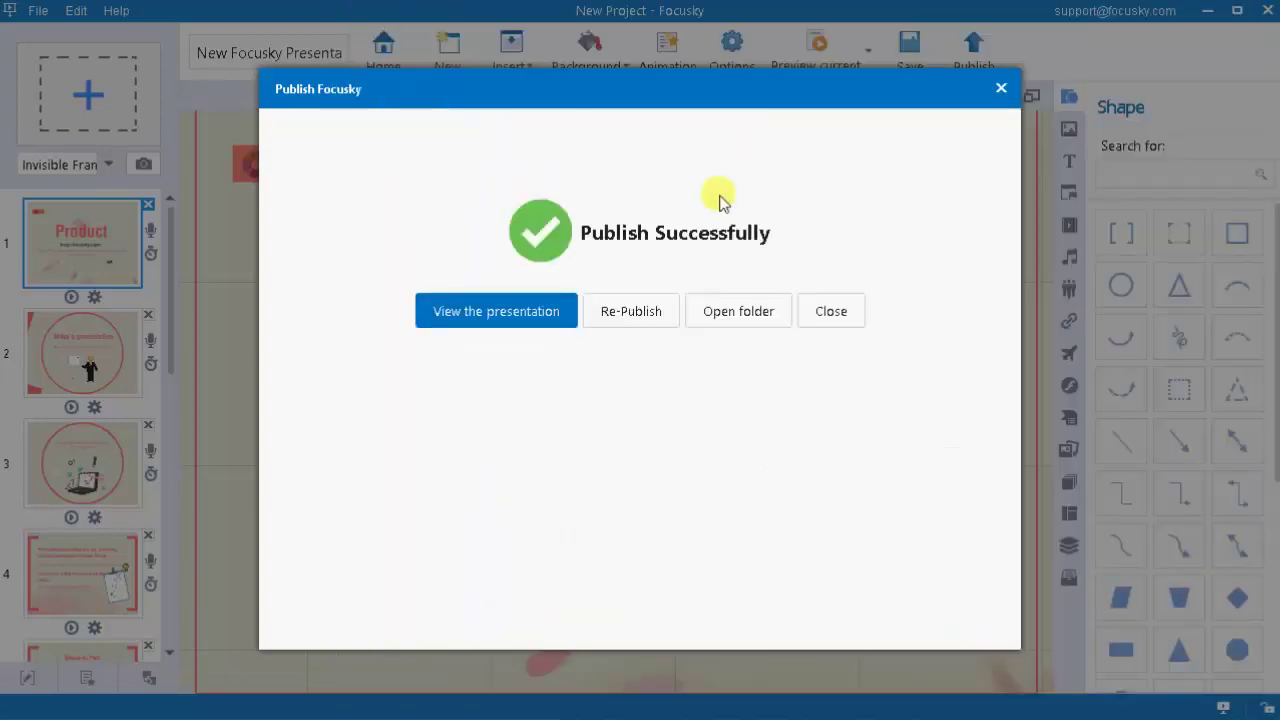
{"action": "left_click", "coordinate": [530, 318]}
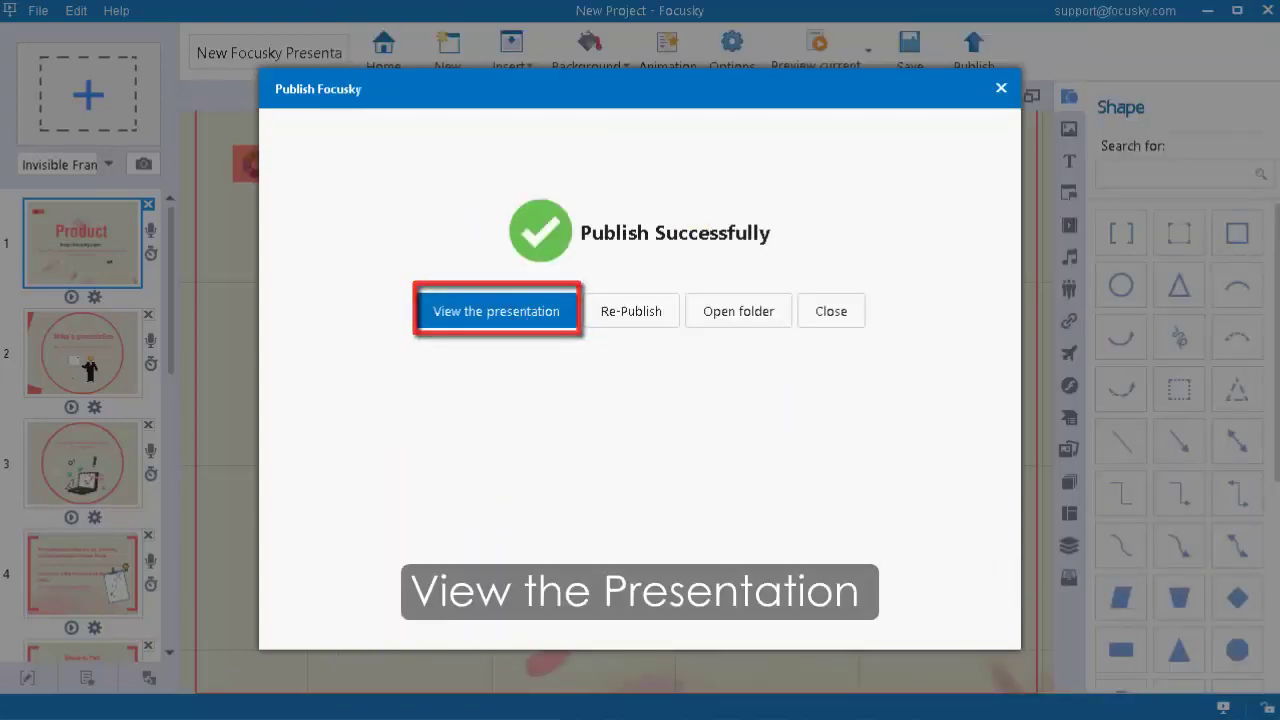
{"action": "scroll", "coordinate": [945, 550], "scroll_direction": "down", "scroll_amount": 2}
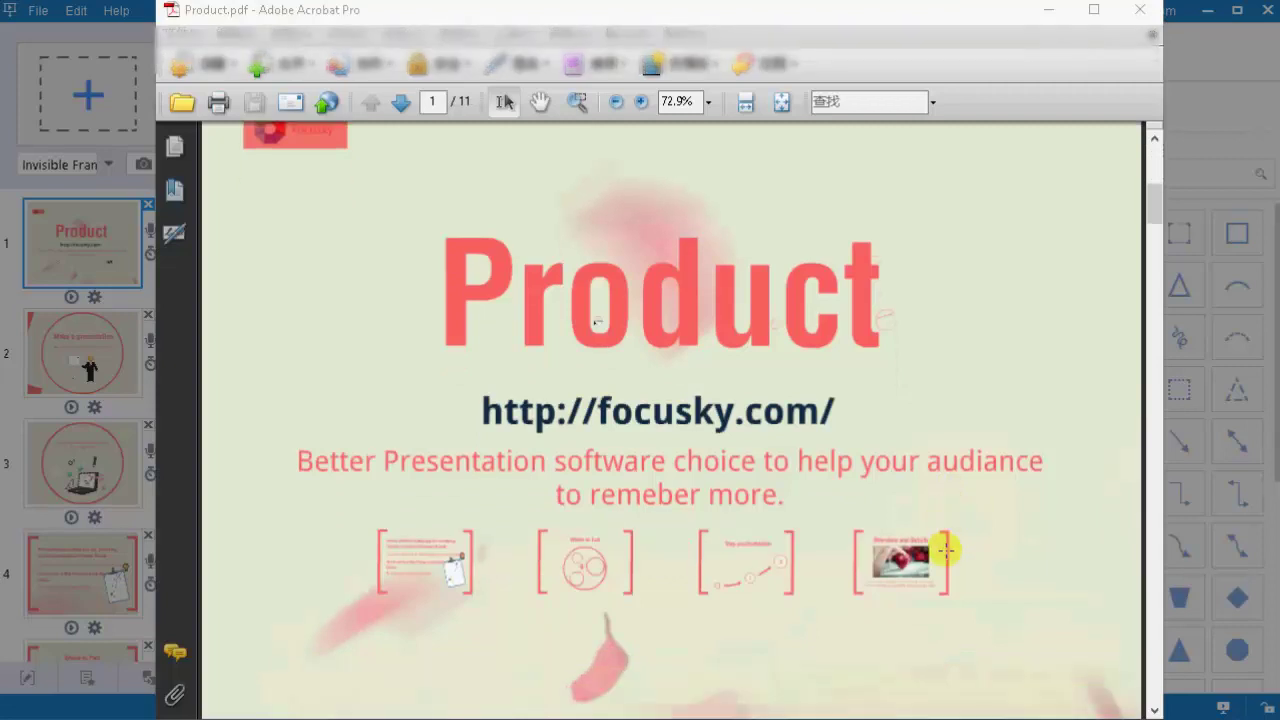